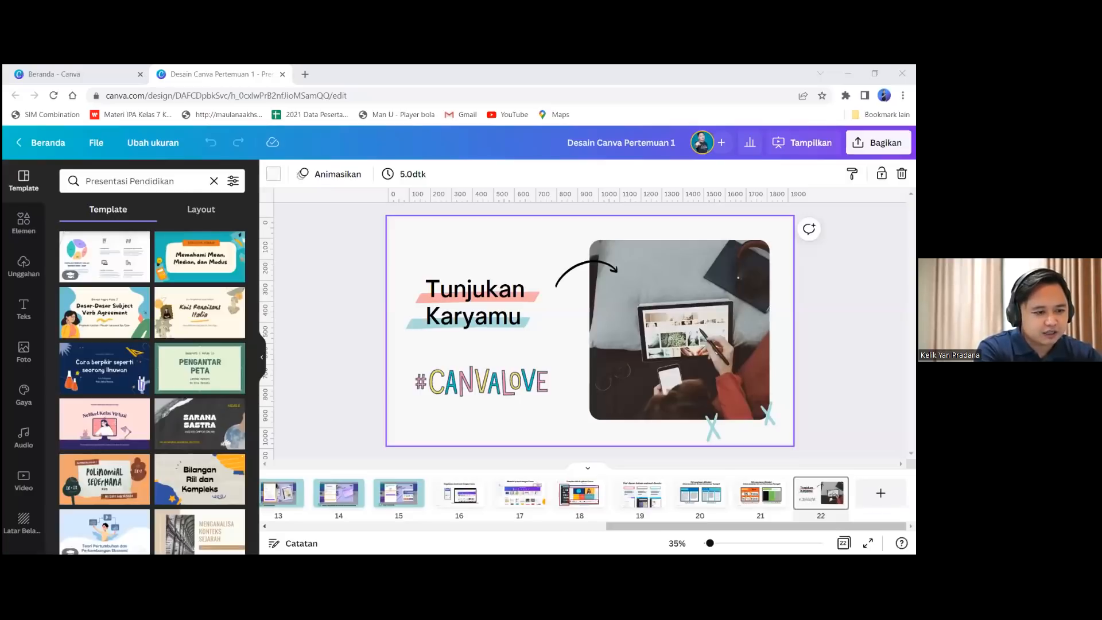
# Return to the Canva home page, browse the 'Mari coba desain' carousel, and show more design types
pyautogui.click(33, 66)
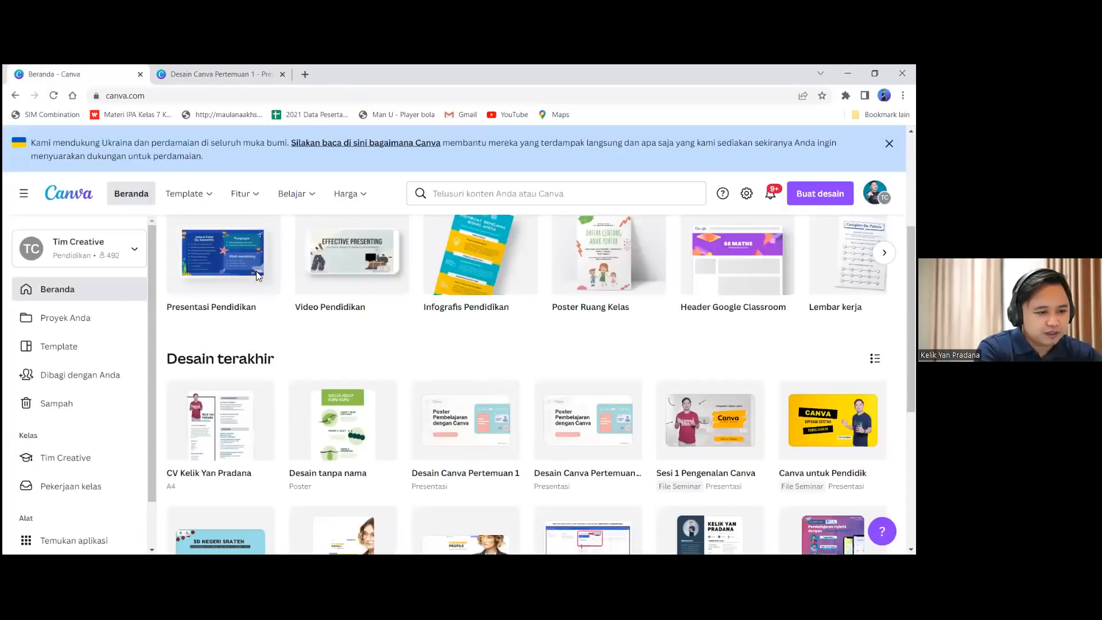
pyautogui.moveTo(911, 339); pyautogui.dragTo(911, 258)
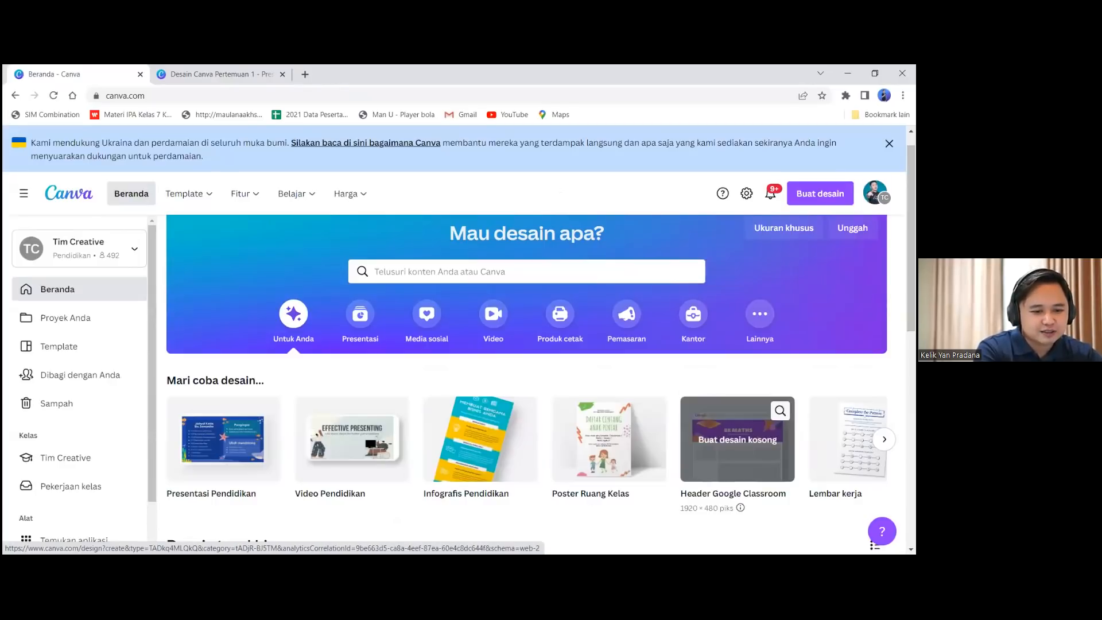
pyautogui.click(884, 439)
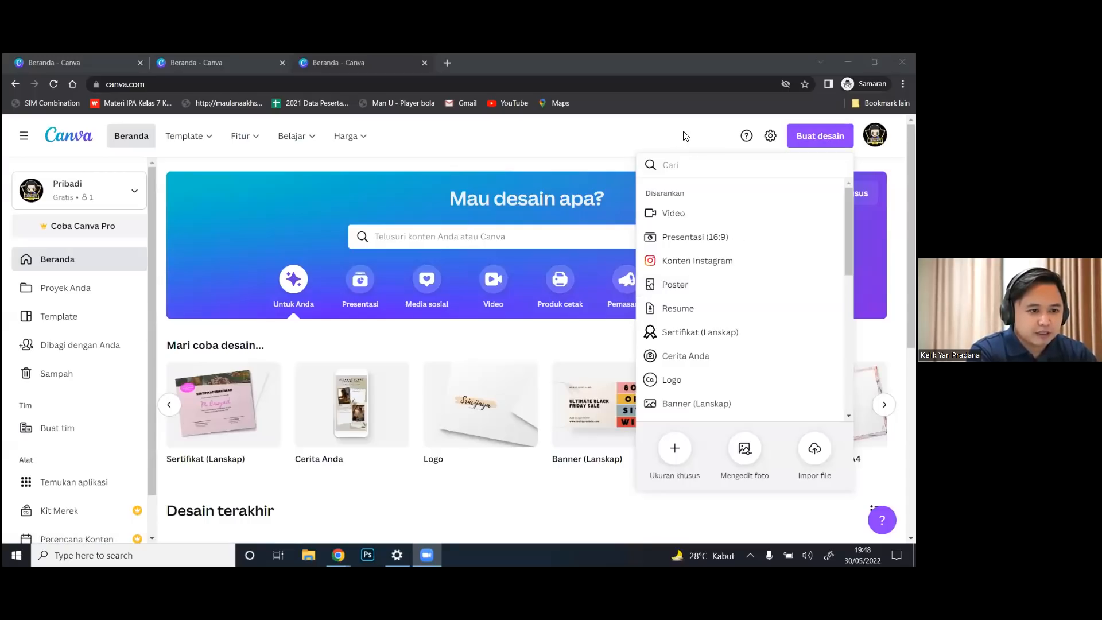
# Search the design types for 'poster' and create a new blank Poster
pyautogui.click(684, 136)
pyautogui.click(821, 136)
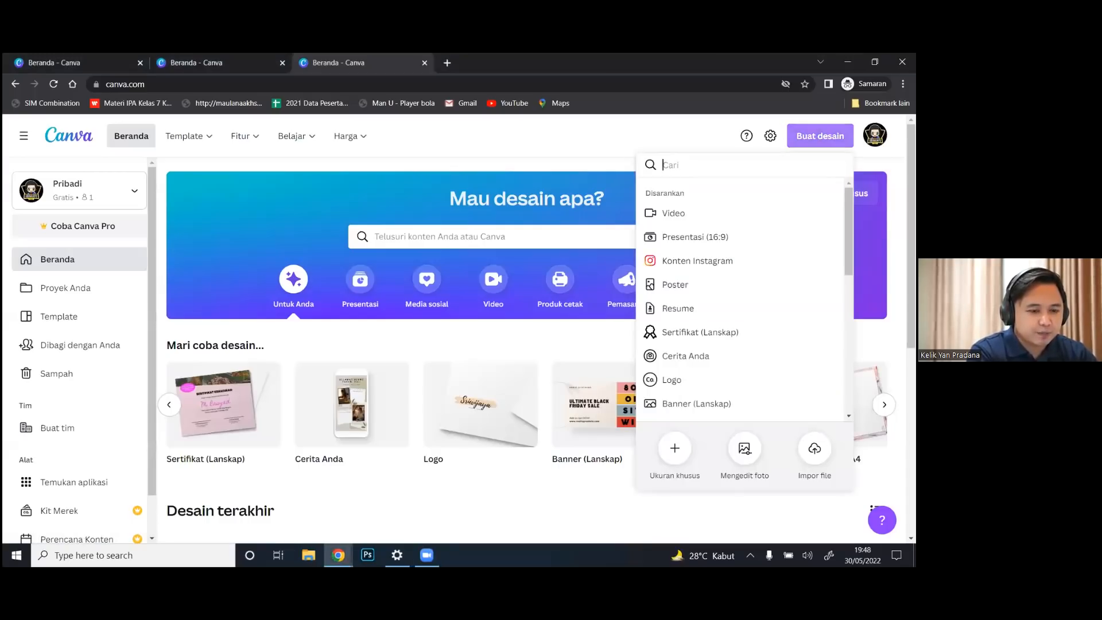
pyautogui.write('poster')
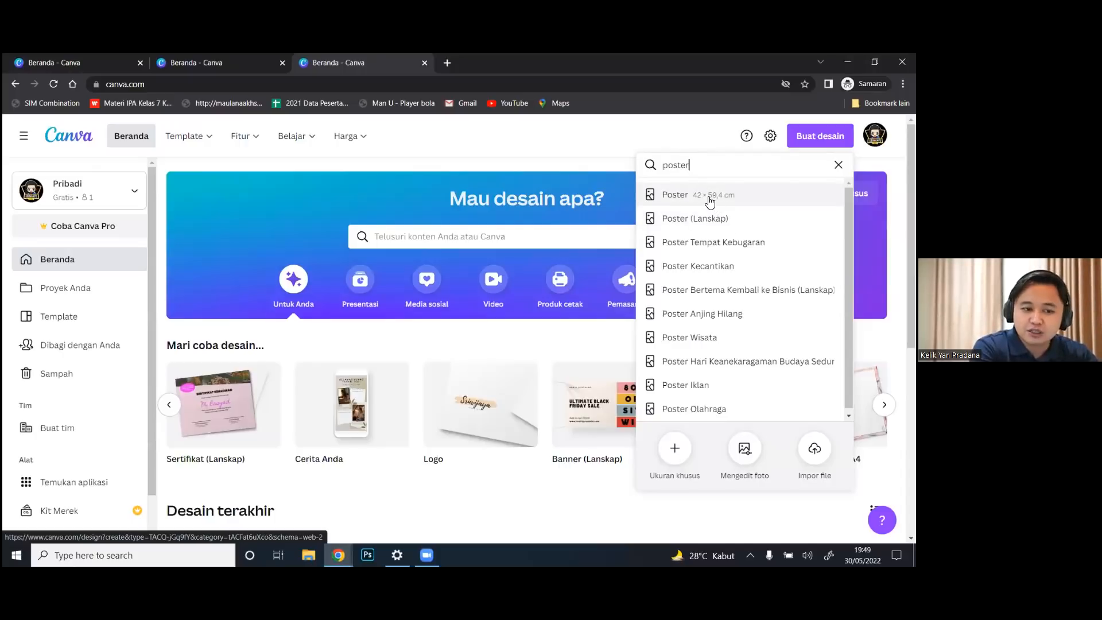
pyautogui.click(710, 200)
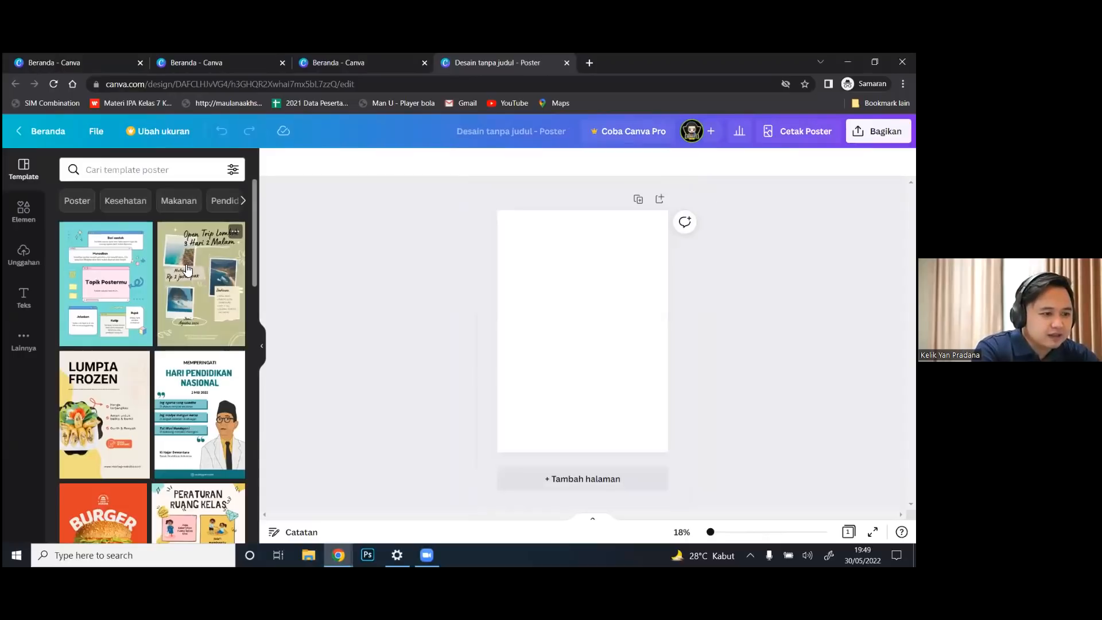
pyautogui.scroll(-5, 254, 223)
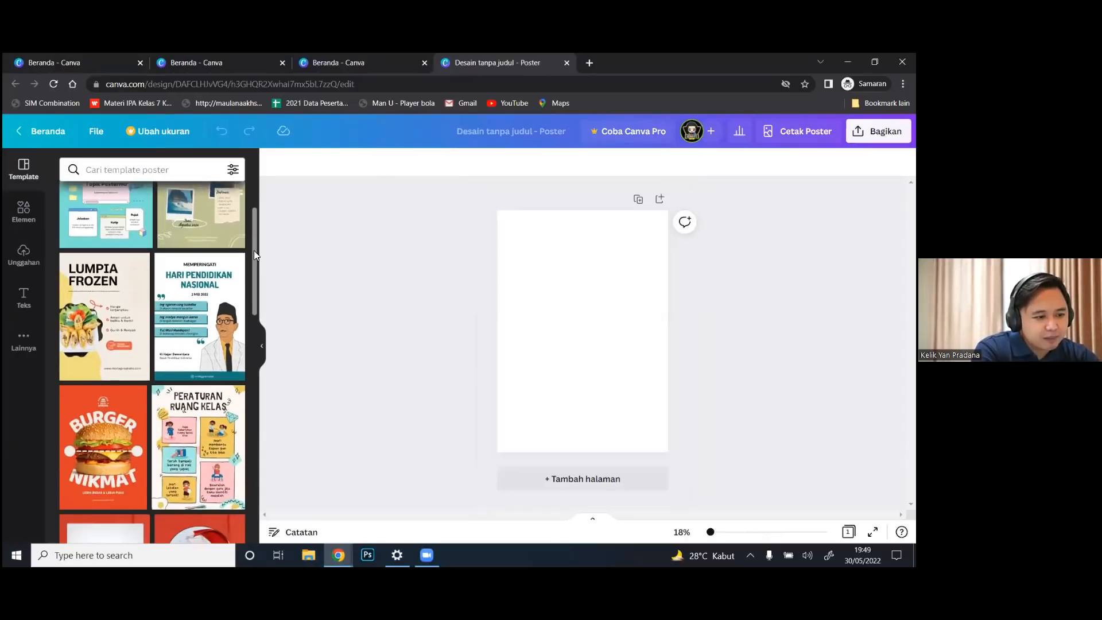
pyautogui.moveTo(267, 318); pyautogui.dragTo(276, 258)
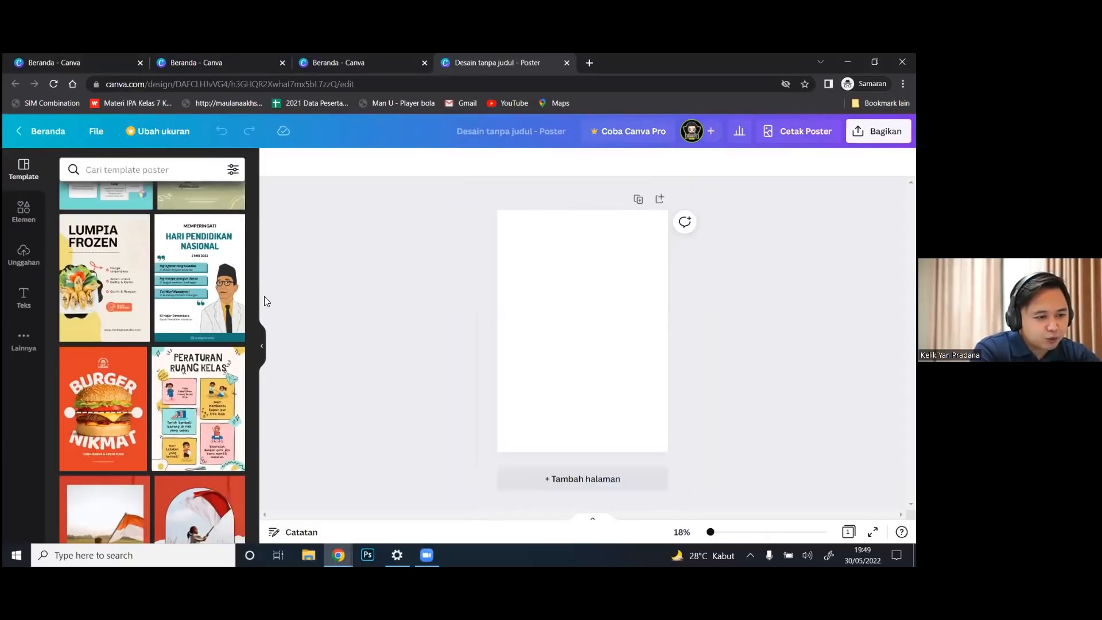
pyautogui.moveTo(254, 313); pyautogui.dragTo(257, 369)
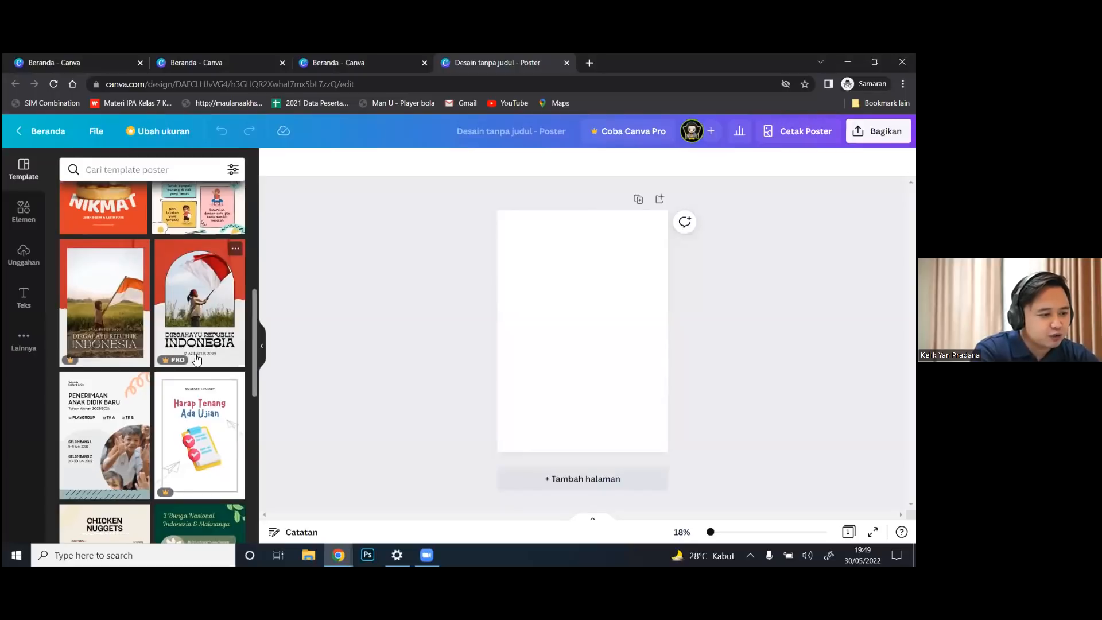
pyautogui.moveTo(255, 342); pyautogui.dragTo(269, 192)
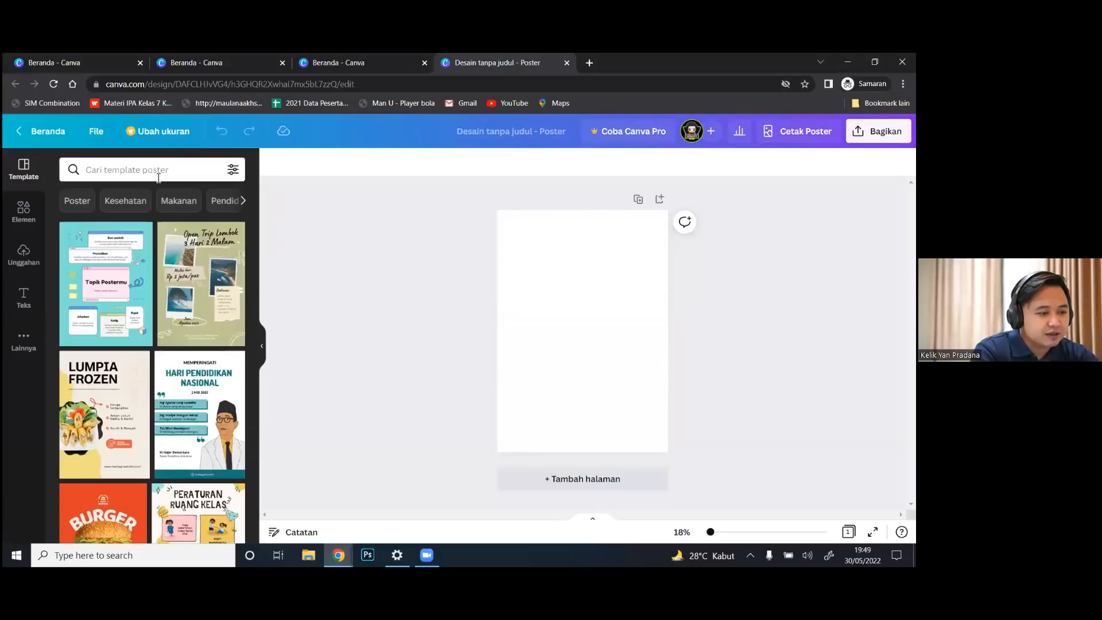
# Search templates for 'siswa baru' and apply the green-and-yellow School Admission template
pyautogui.click(158, 179)
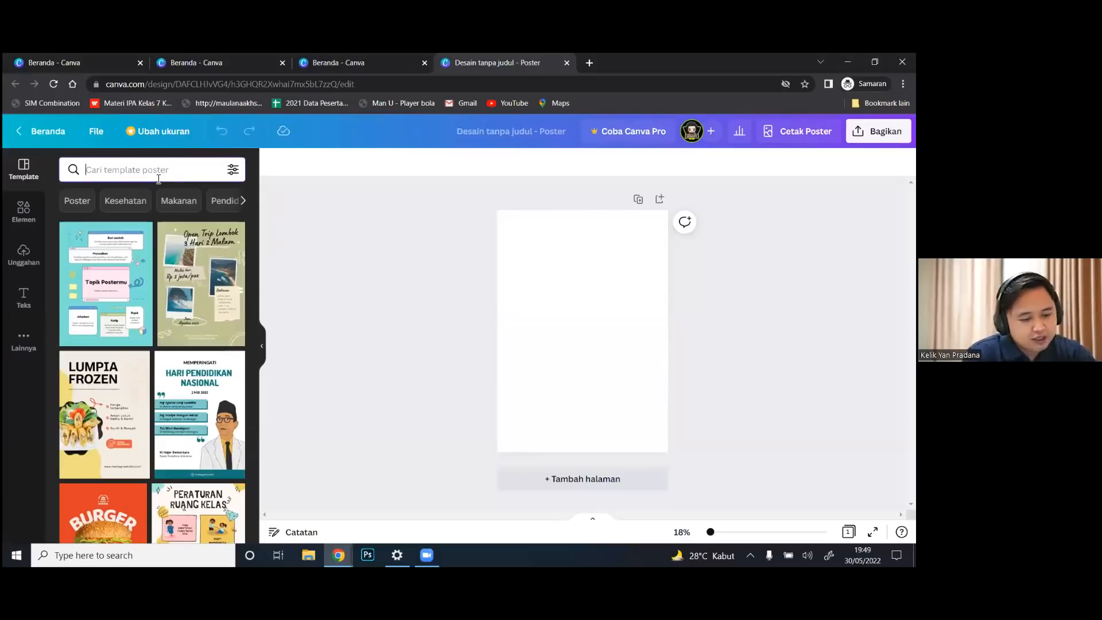
pyautogui.write('sisw')
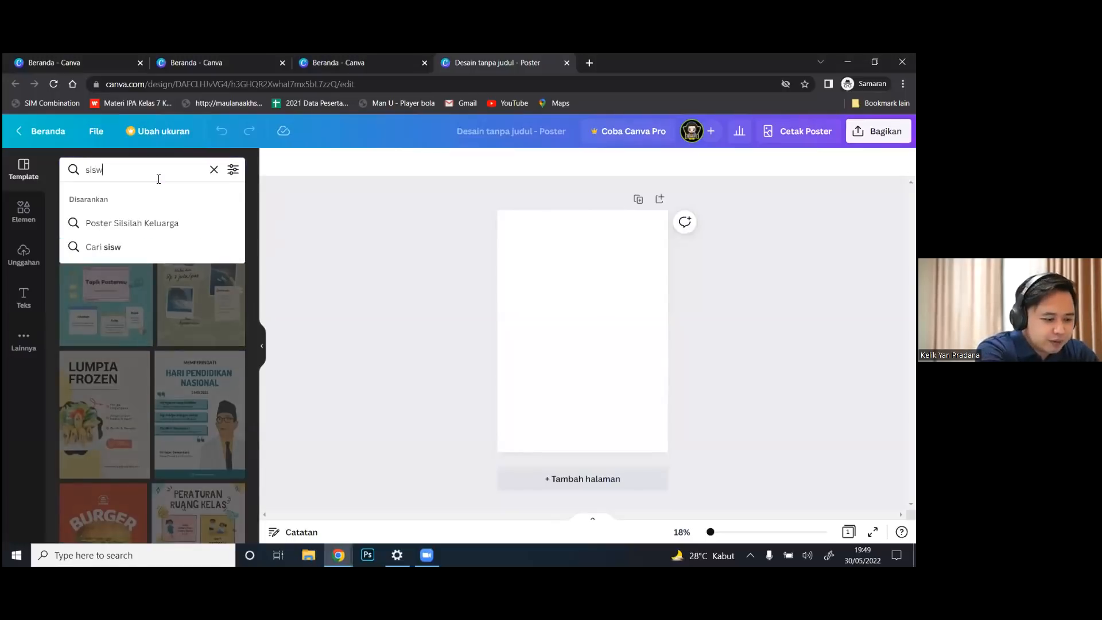
pyautogui.write('a baru')
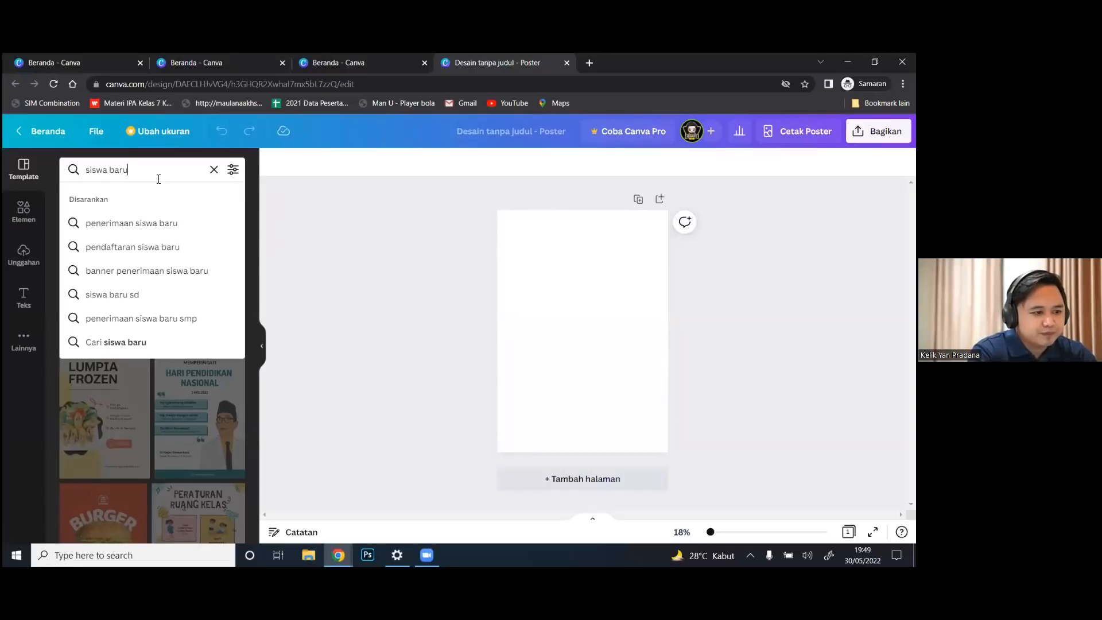
pyautogui.press('Return')
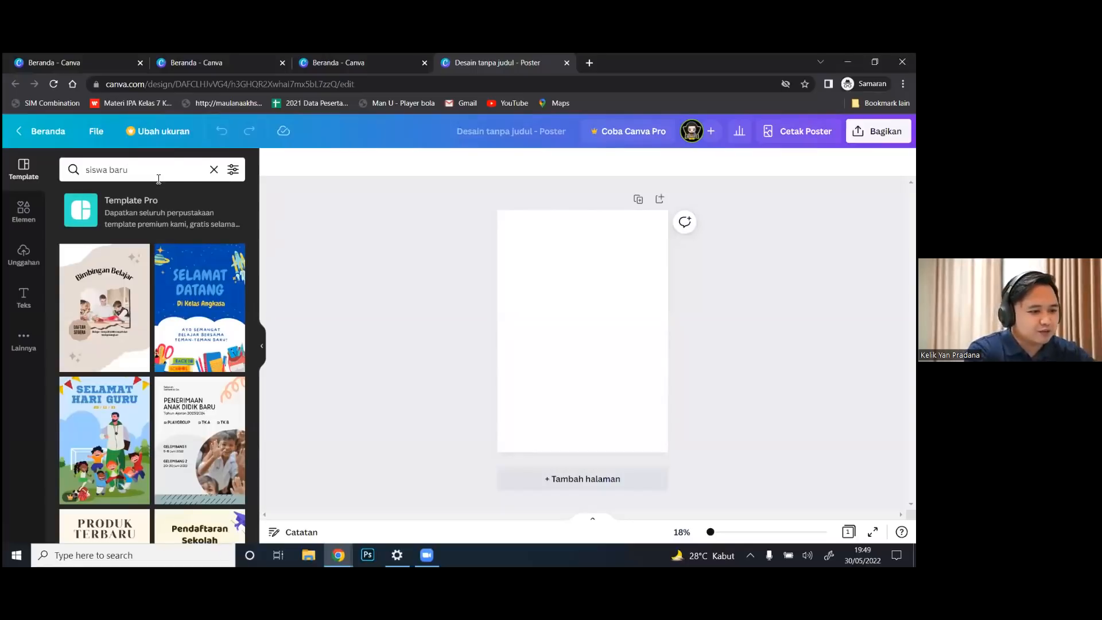
pyautogui.moveTo(253, 268); pyautogui.dragTo(267, 373)
pyautogui.moveTo(270, 395); pyautogui.dragTo(265, 528)
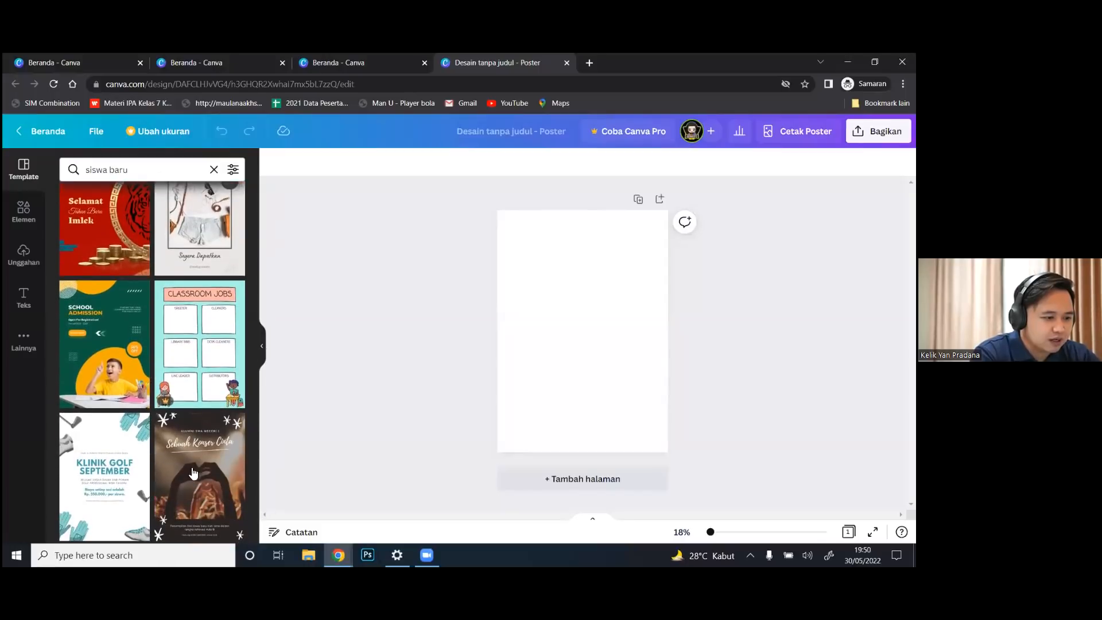
pyautogui.click(97, 357)
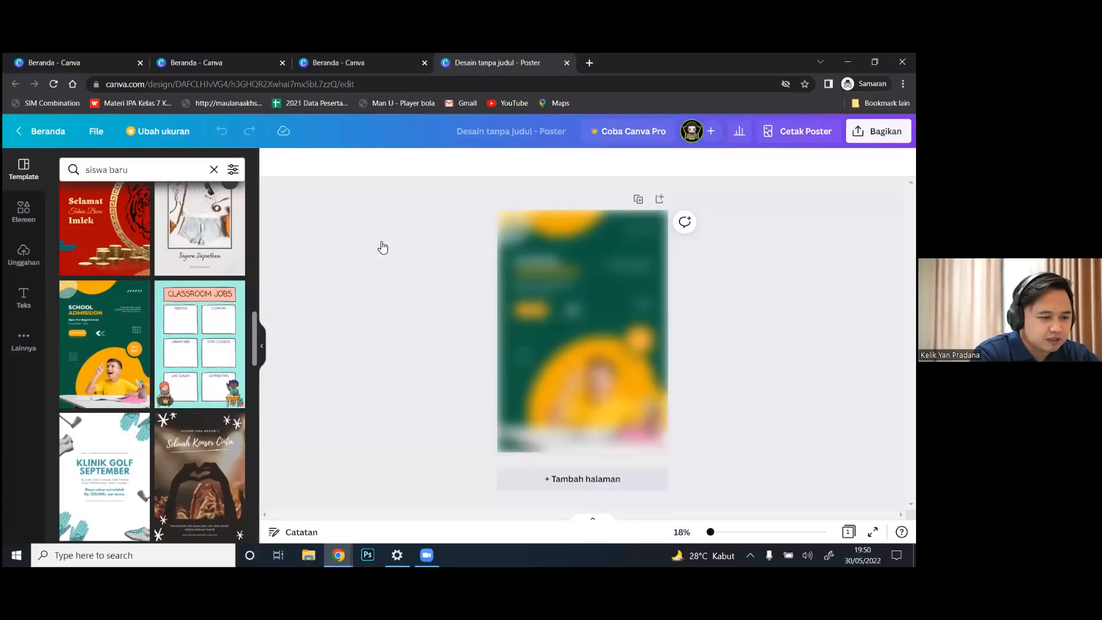
# Close the Template panel and view the School Admission poster full screen
pyautogui.click(676, 357)
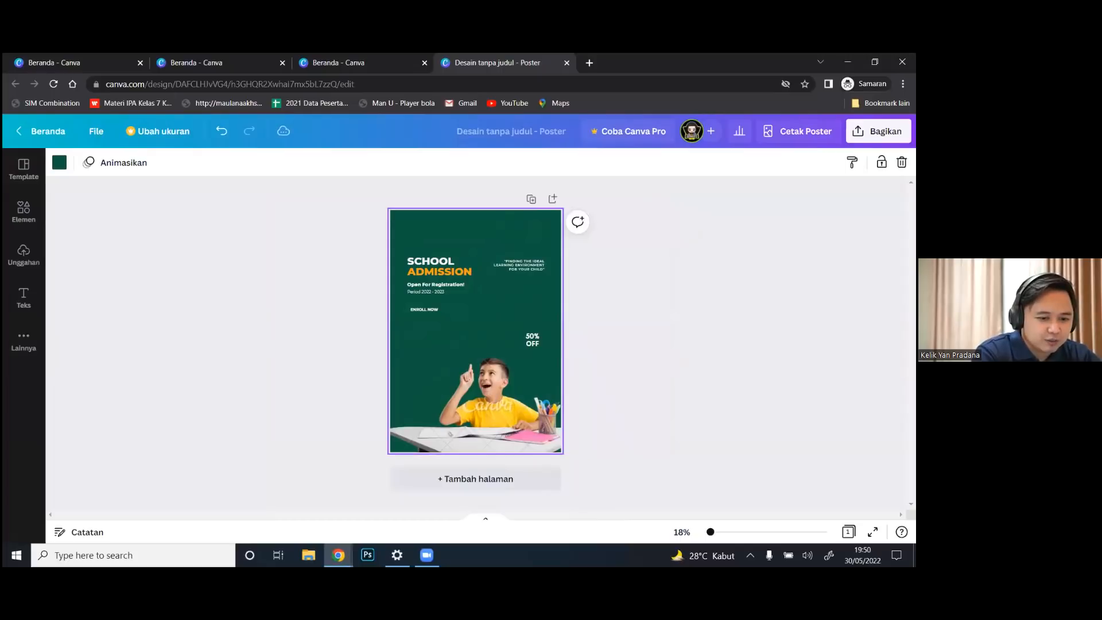
pyautogui.click(873, 531)
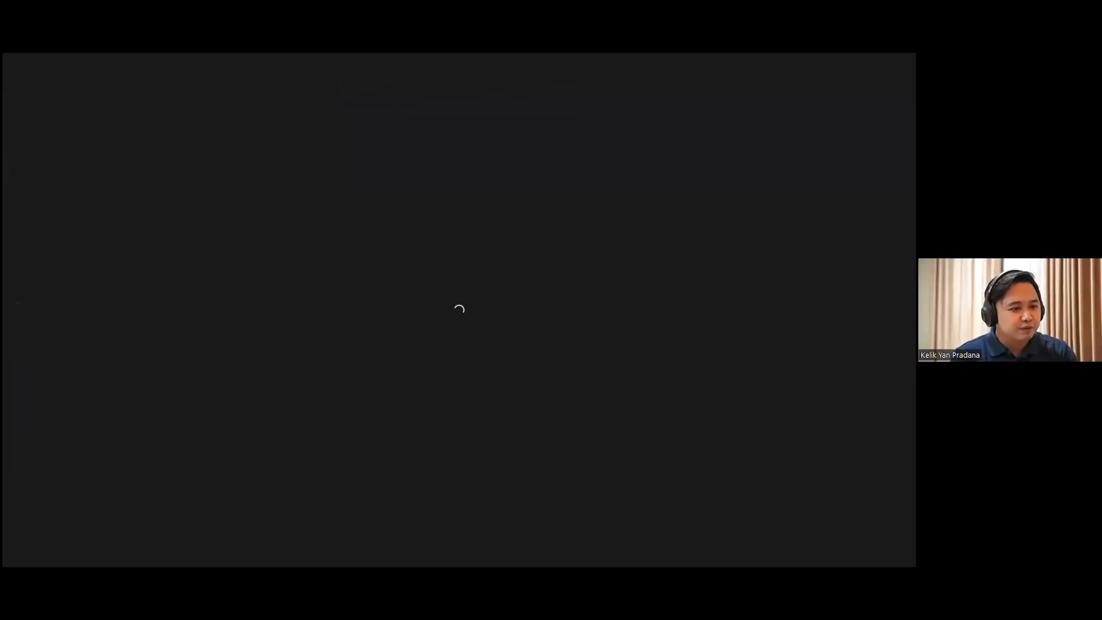
# Exit full screen and return to the poster tab in a maximized browser window
pyautogui.press('Escape')
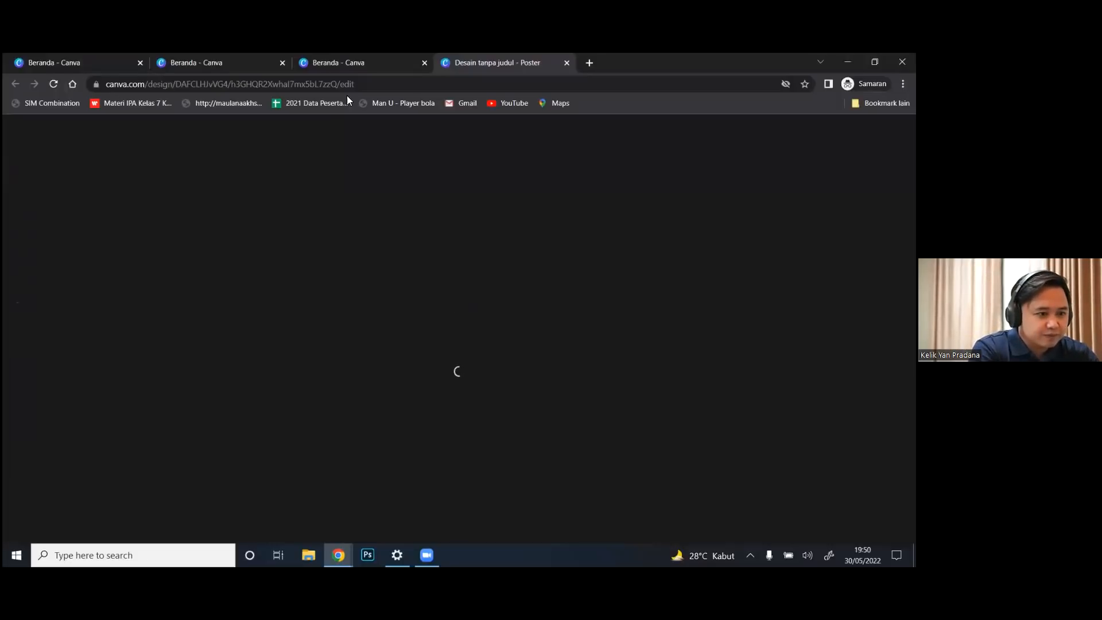
pyautogui.click(427, 70)
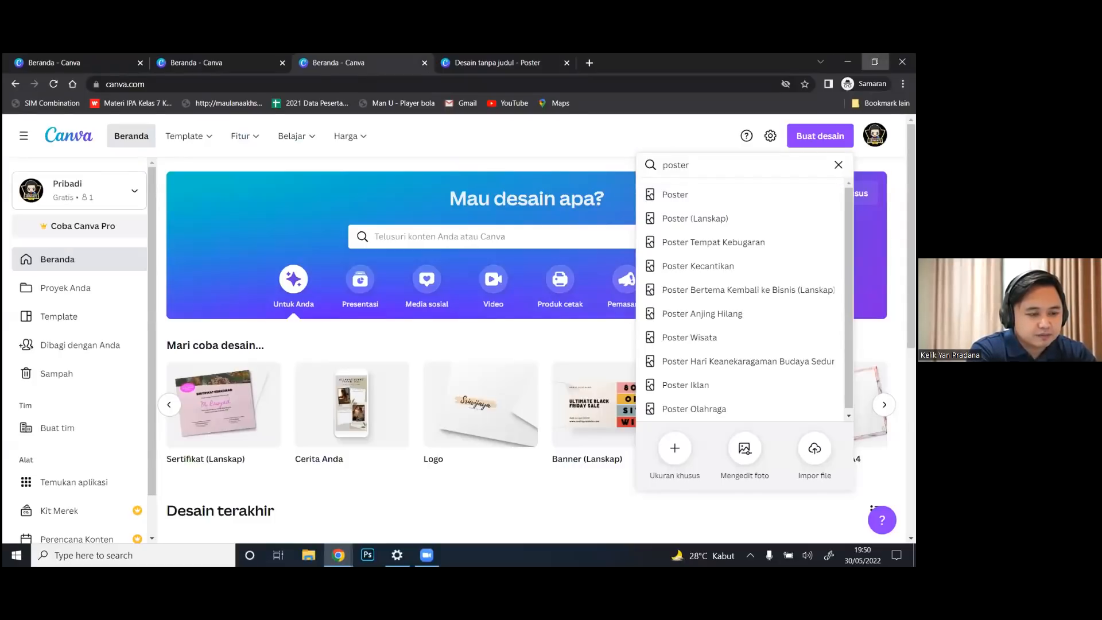
pyautogui.click(875, 62)
pyautogui.moveTo(534, 66); pyautogui.dragTo(517, 170)
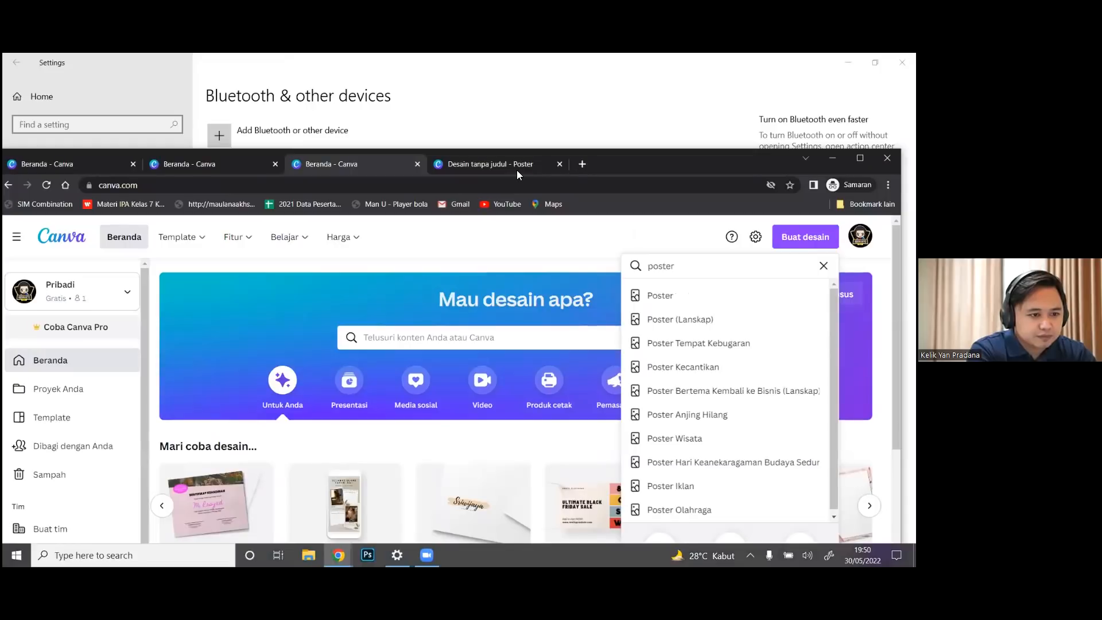
pyautogui.click(517, 171)
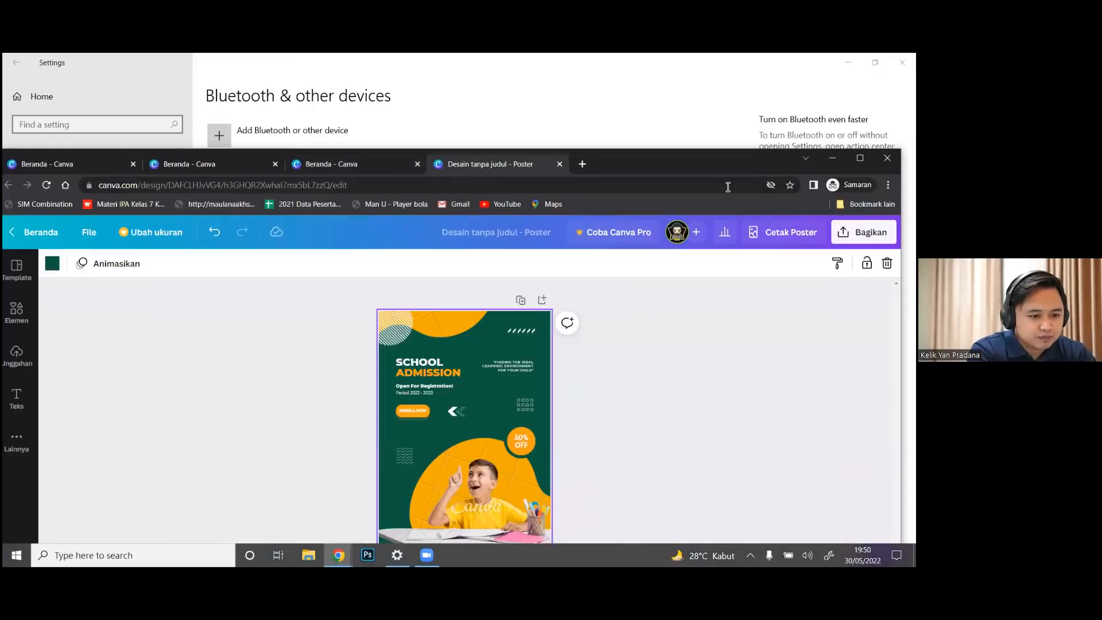
pyautogui.click(860, 158)
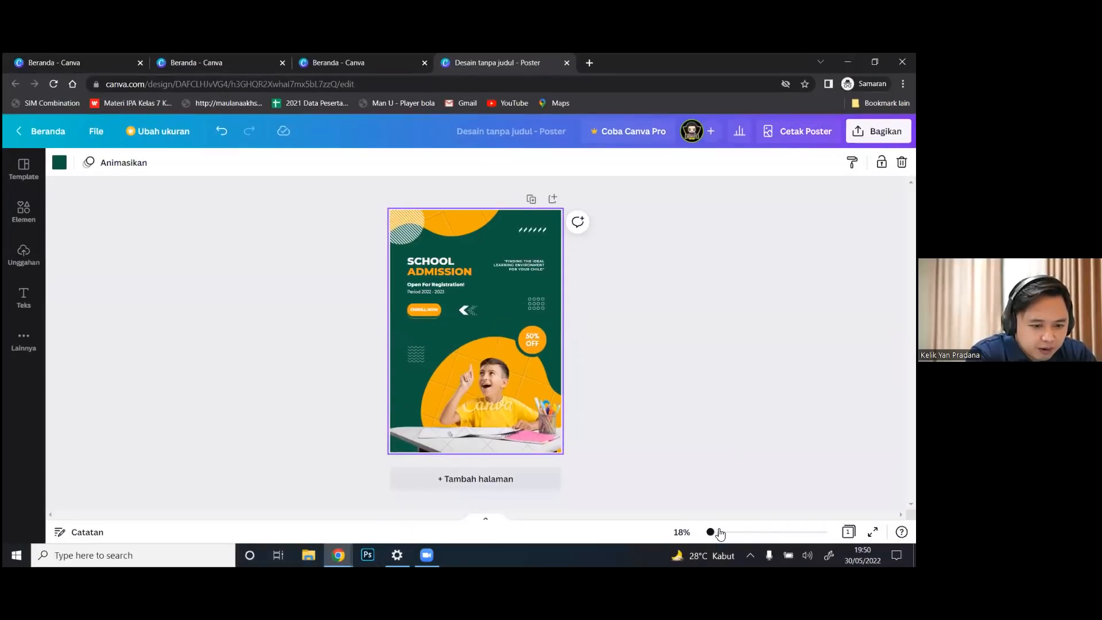
# Zoom the poster to 63% and scroll through its details
pyautogui.click(721, 532)
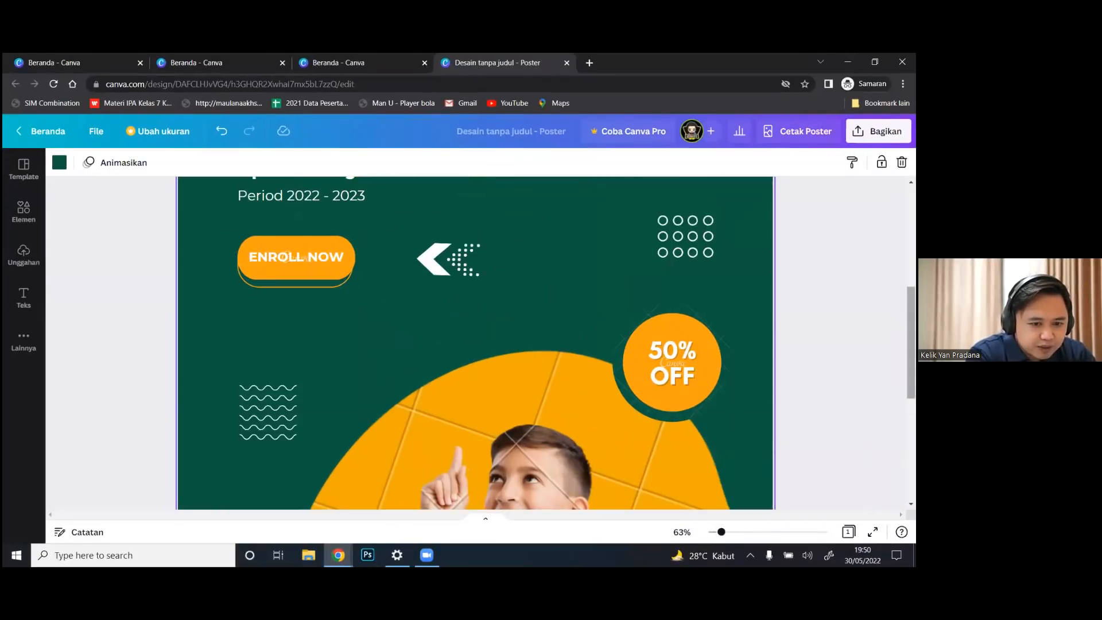
pyautogui.scroll(-5, 520, 313)
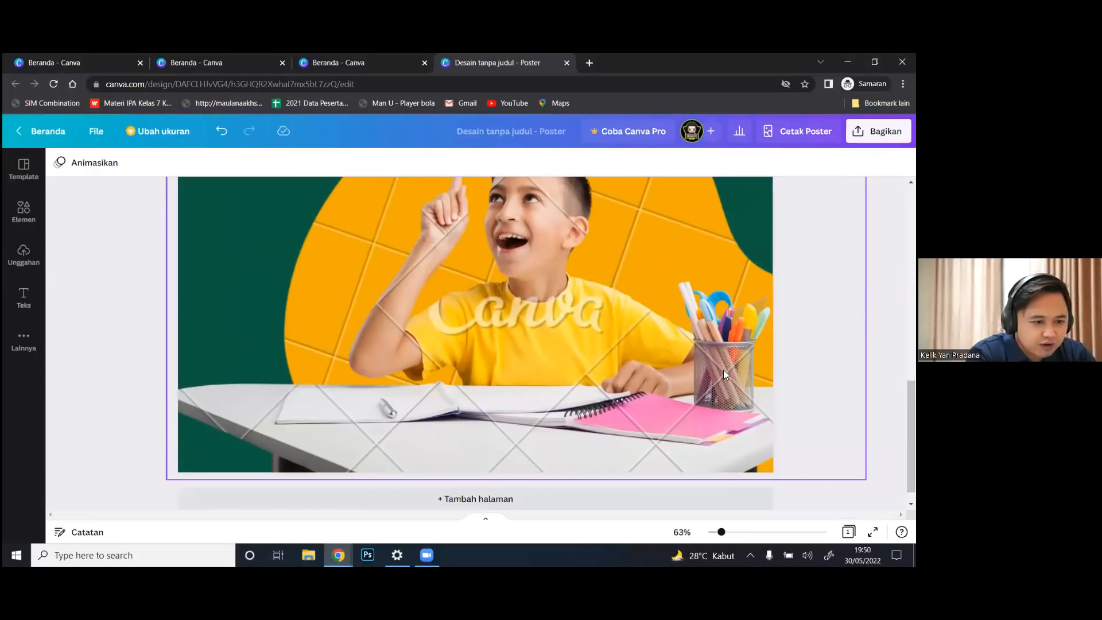
pyautogui.scroll(2, 724, 375)
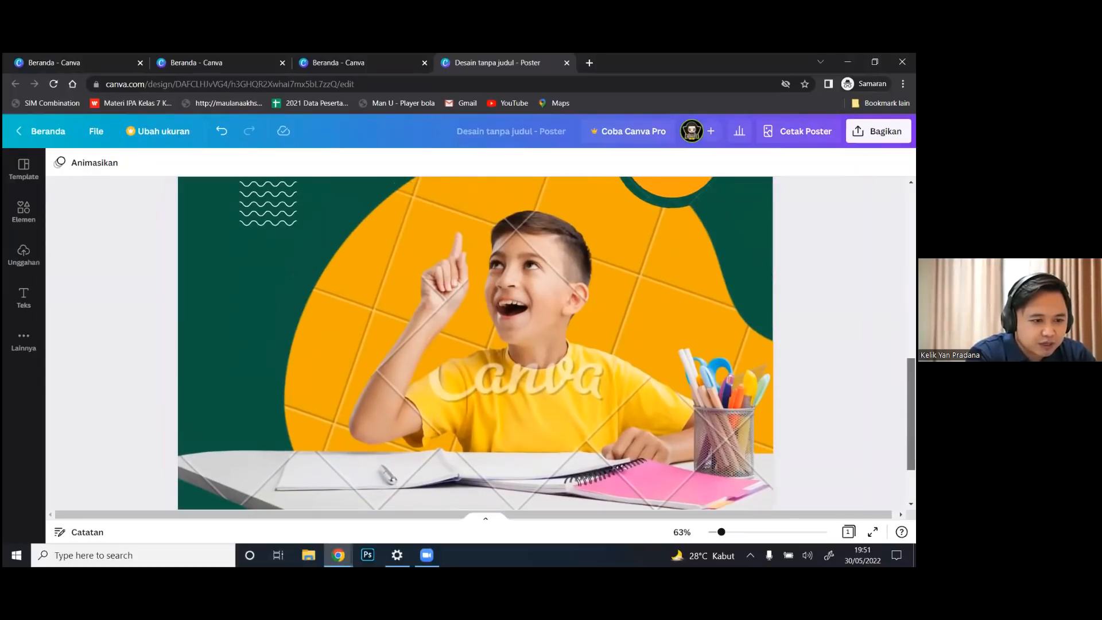
pyautogui.scroll(5, 475, 343)
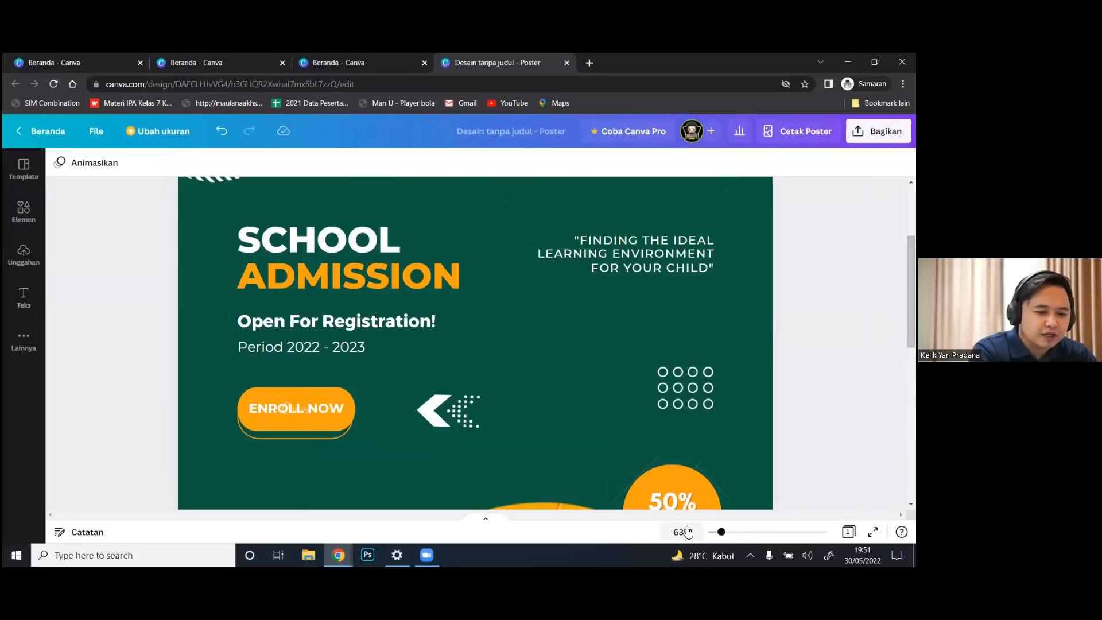
# Zoom back out to 26% and bring back the 'siswa baru' template results
pyautogui.moveTo(703, 535); pyautogui.dragTo(714, 535)
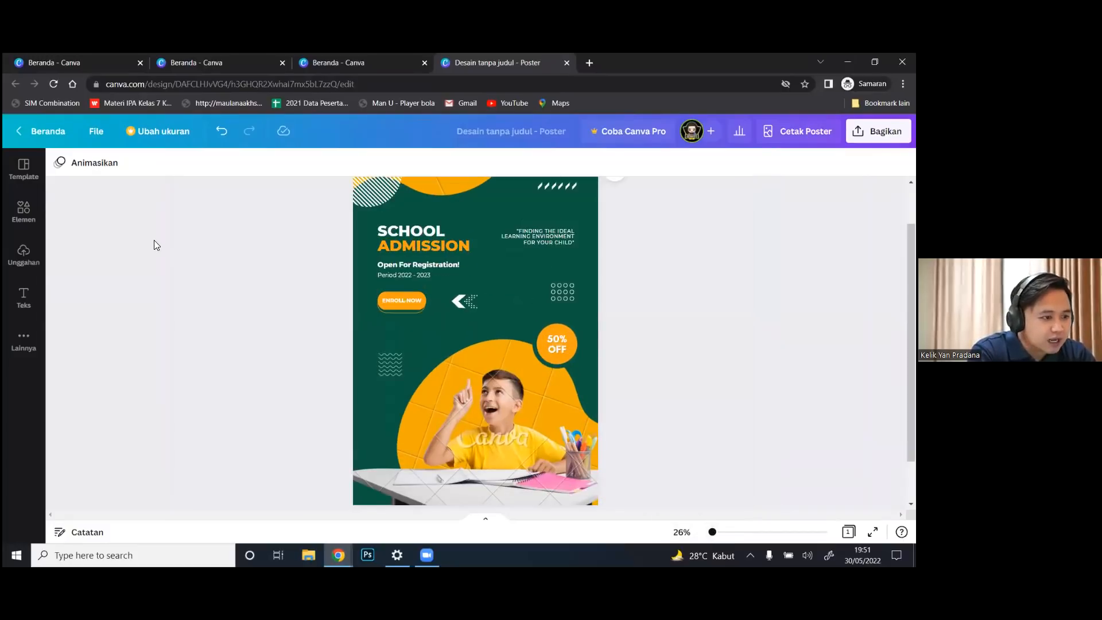
pyautogui.click(22, 179)
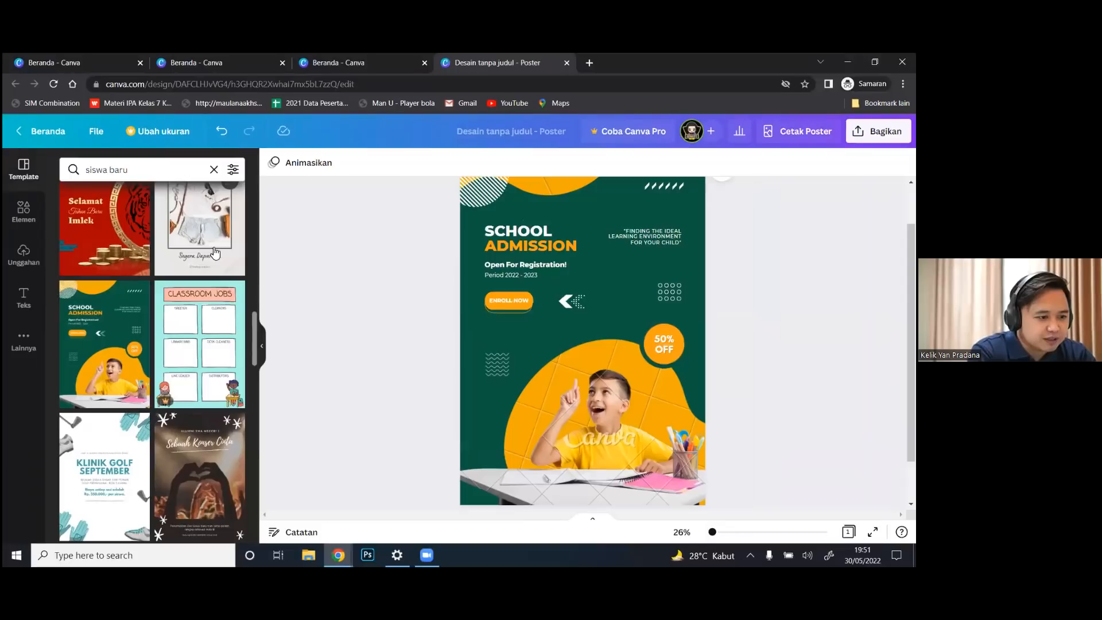
pyautogui.moveTo(254, 333); pyautogui.dragTo(261, 189)
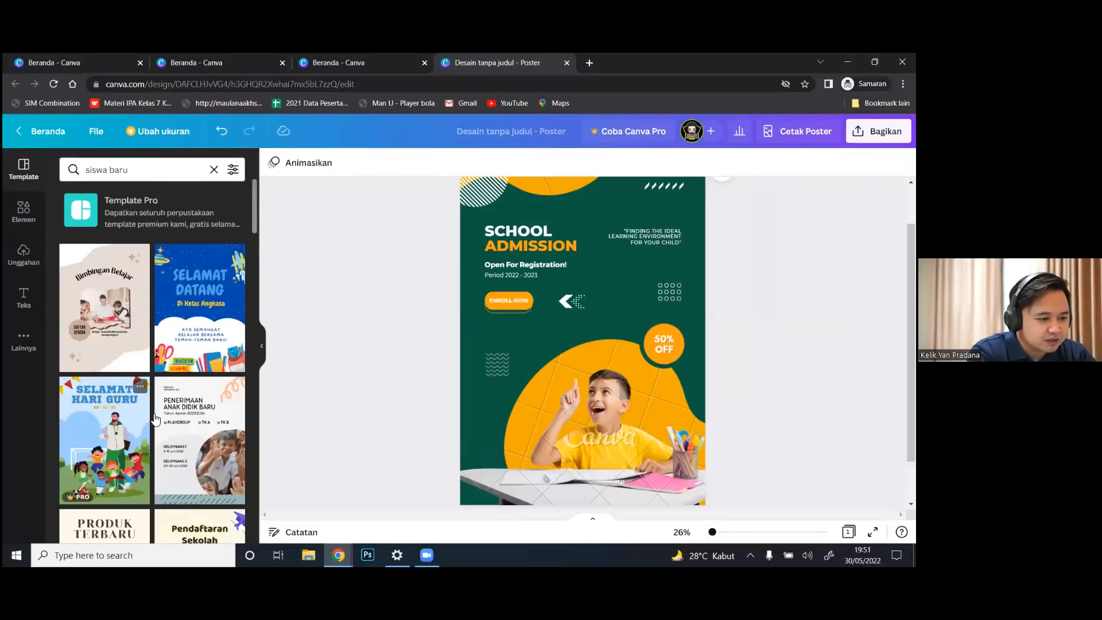
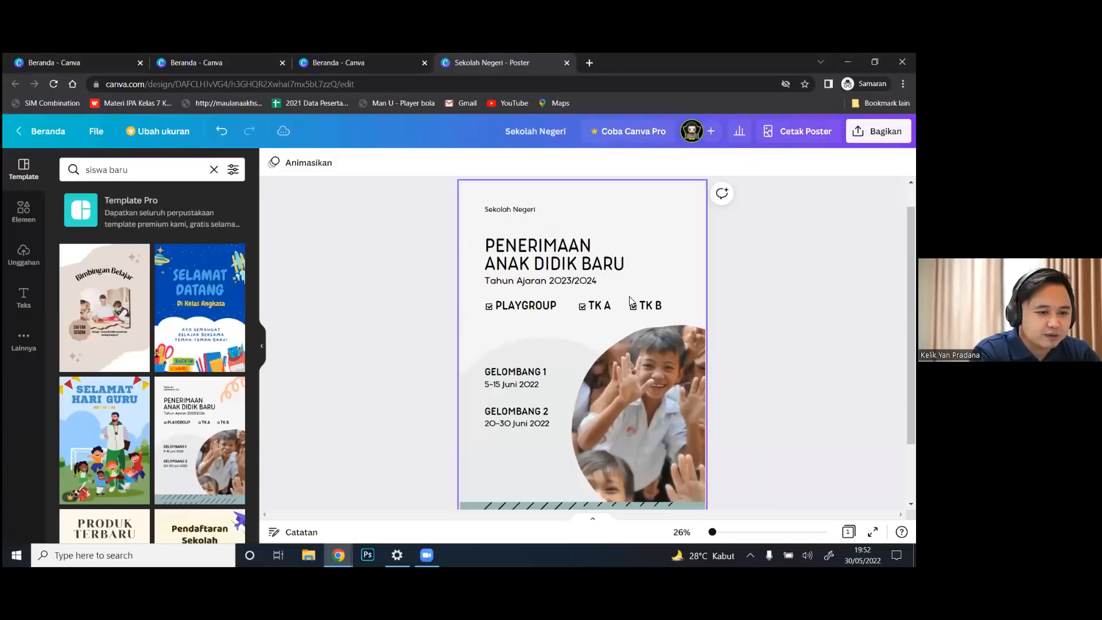
# Edit the 'Tahun Ajaran 2023/2024' line so it reads 2022/2023
pyautogui.click(574, 282)
pyautogui.click(574, 281)
pyautogui.click(574, 281)
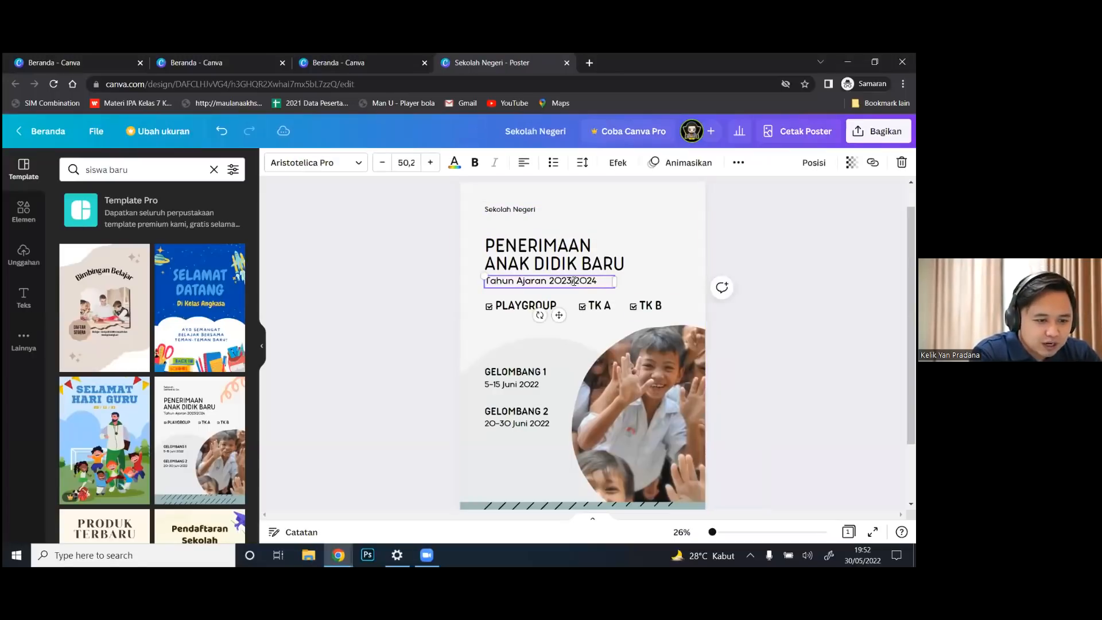
pyautogui.press('BackSpace')
pyautogui.write('2')
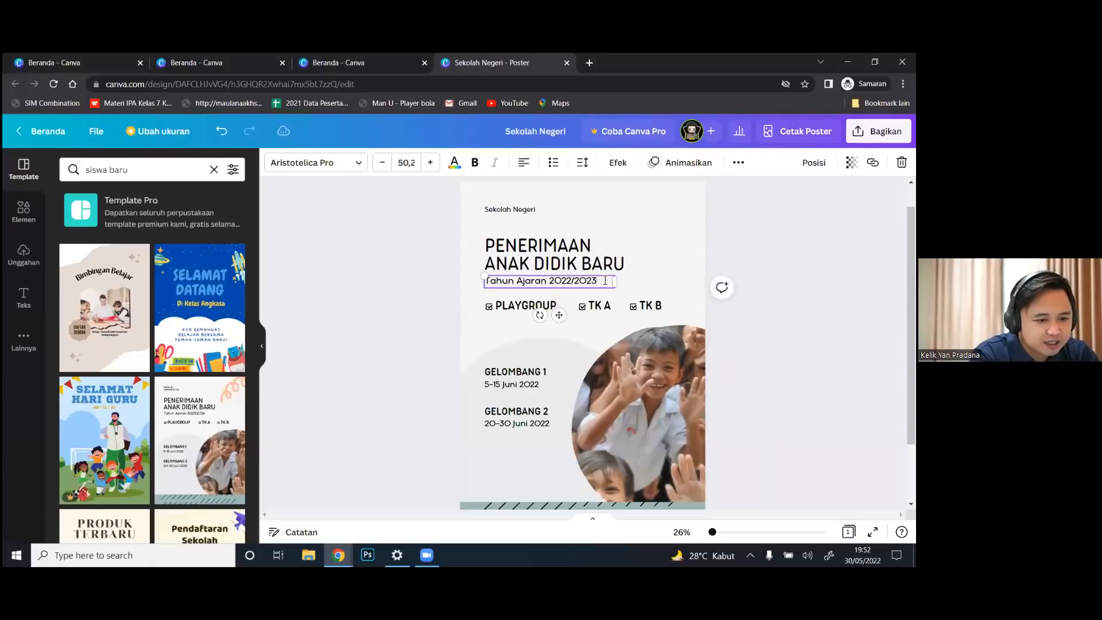
pyautogui.click(613, 324)
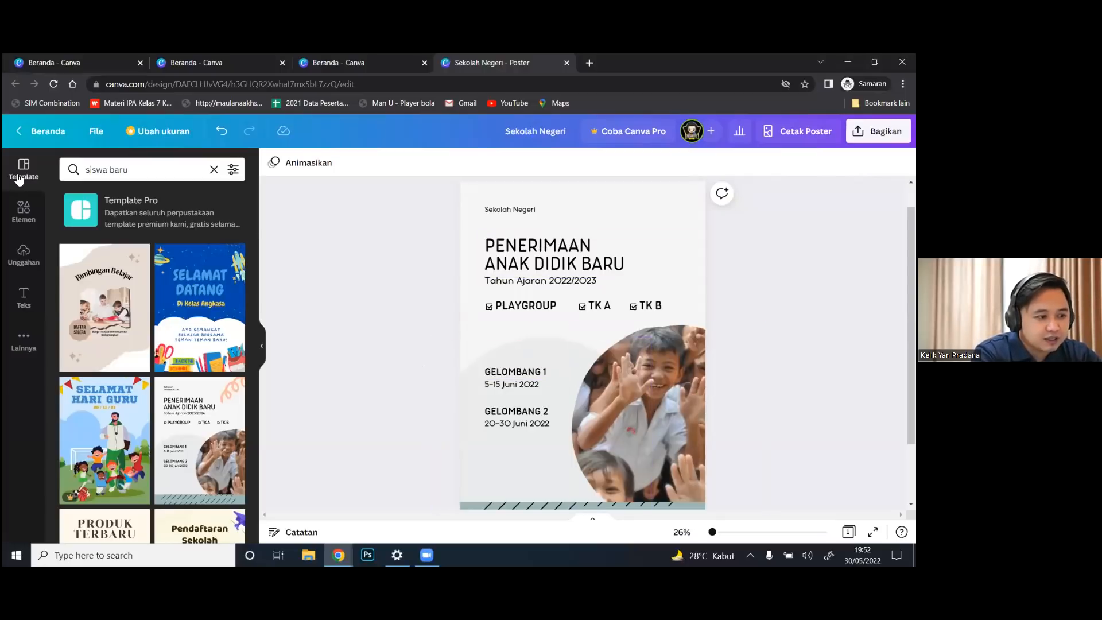
# Search the Elements library for 'sekolah' and browse the school graphics
pyautogui.click(24, 210)
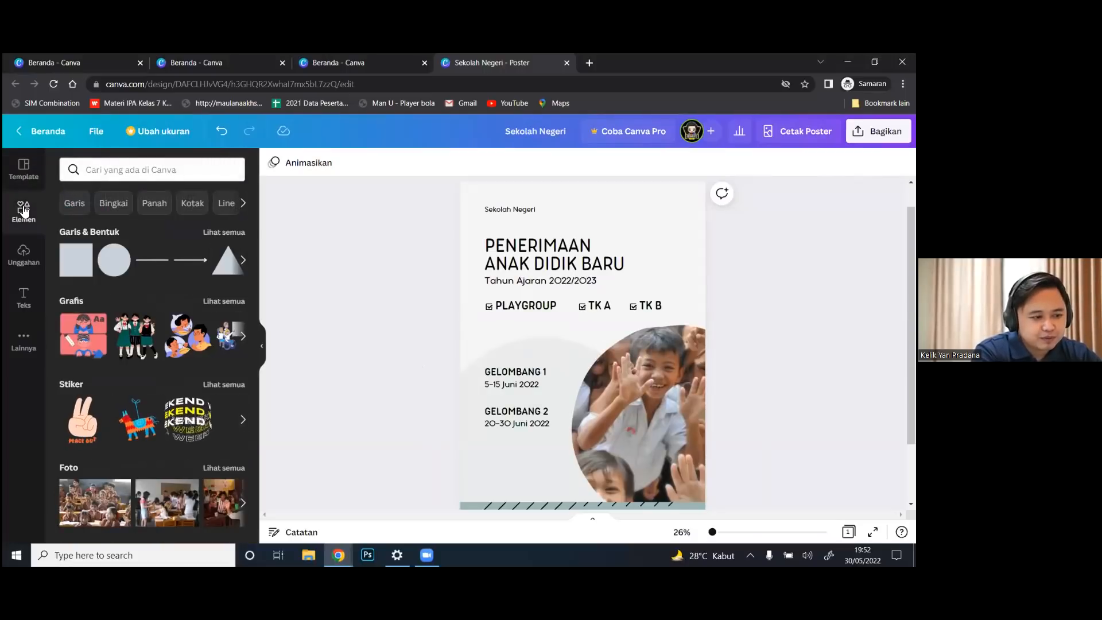
pyautogui.click(165, 170)
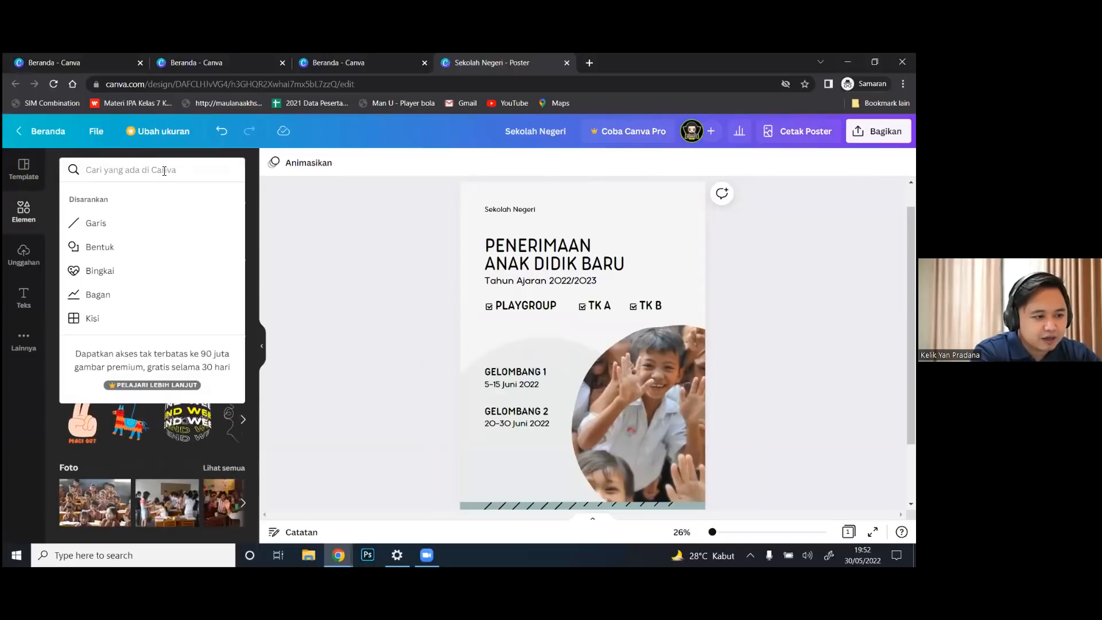
pyautogui.write('sekolah')
pyautogui.press('Return')
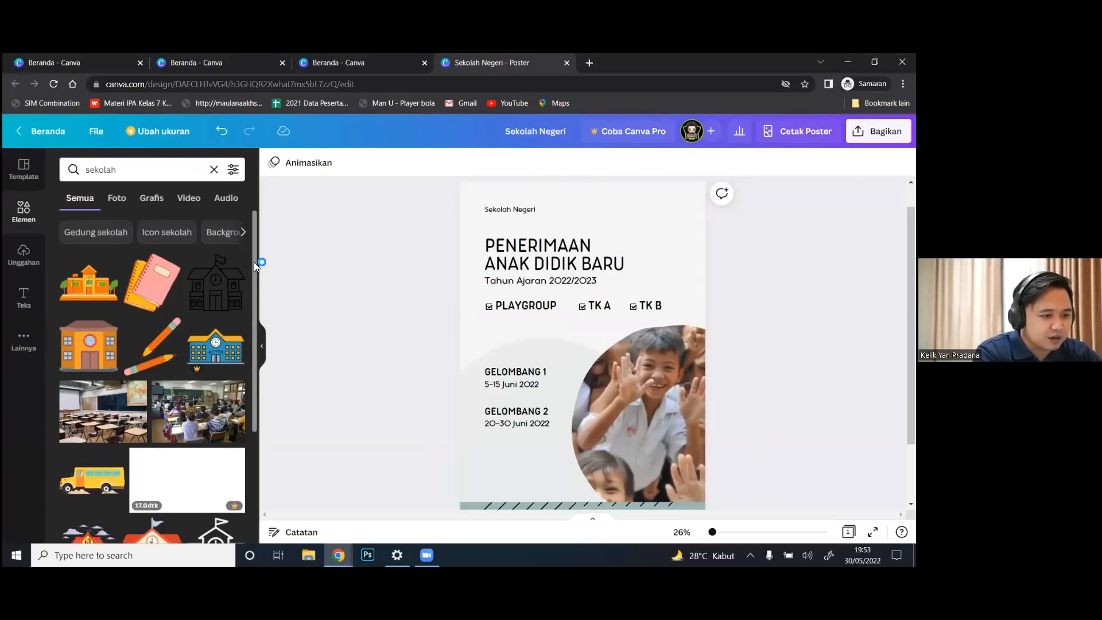
pyautogui.scroll(-4, 255, 296)
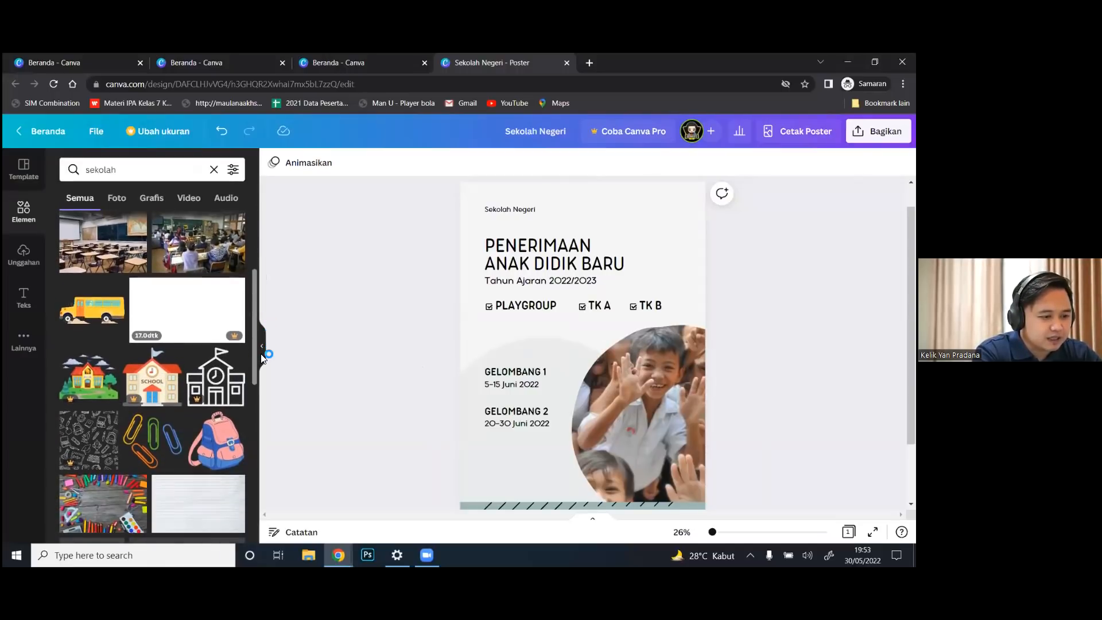
pyautogui.scroll(4, 258, 299)
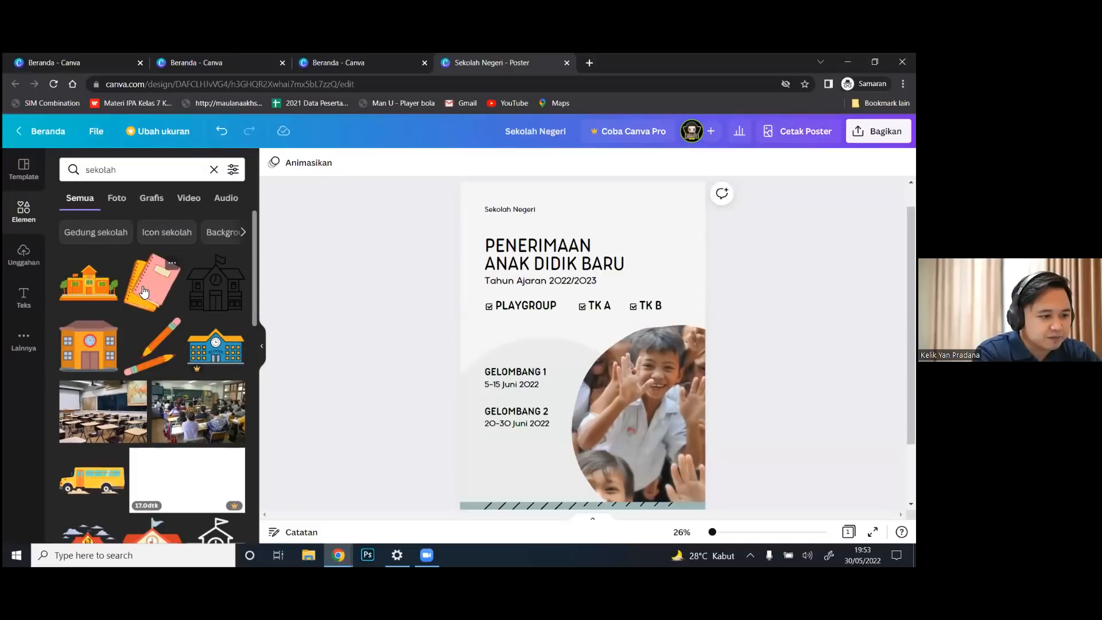
# Add the pink notebook graphic and drag it to the poster's bottom-right corner
pyautogui.click(143, 292)
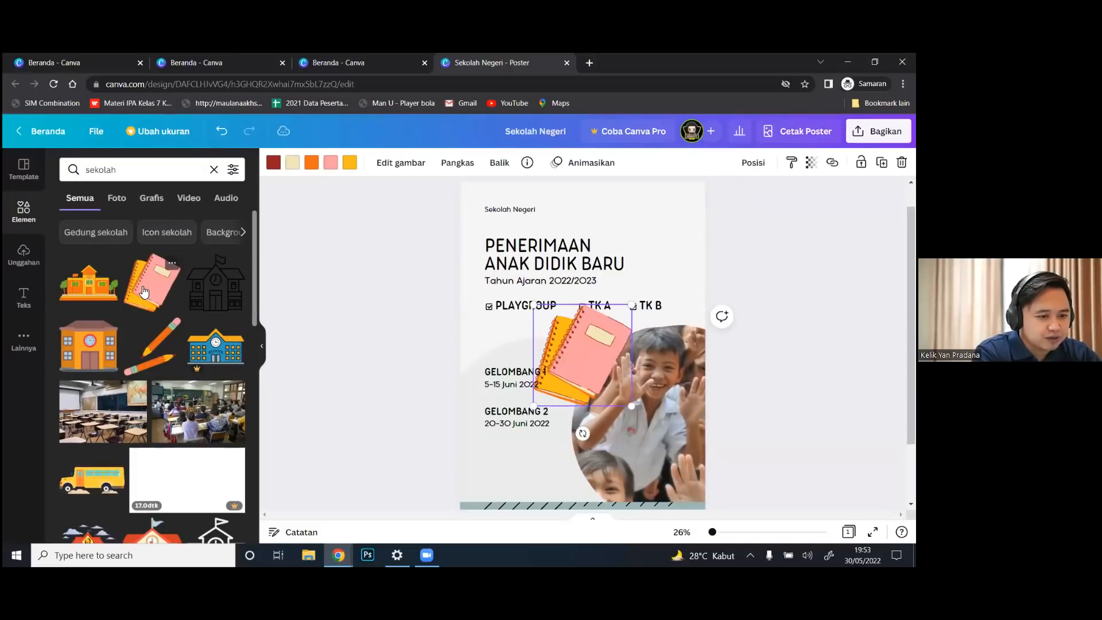
pyautogui.moveTo(606, 352); pyautogui.dragTo(705, 473)
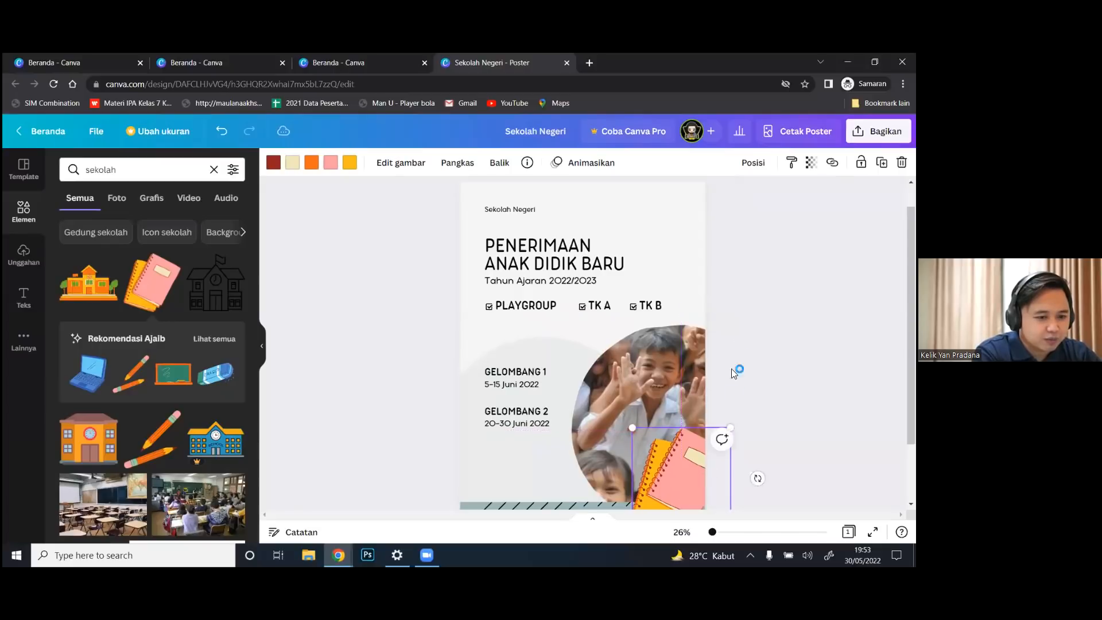
pyautogui.click(735, 333)
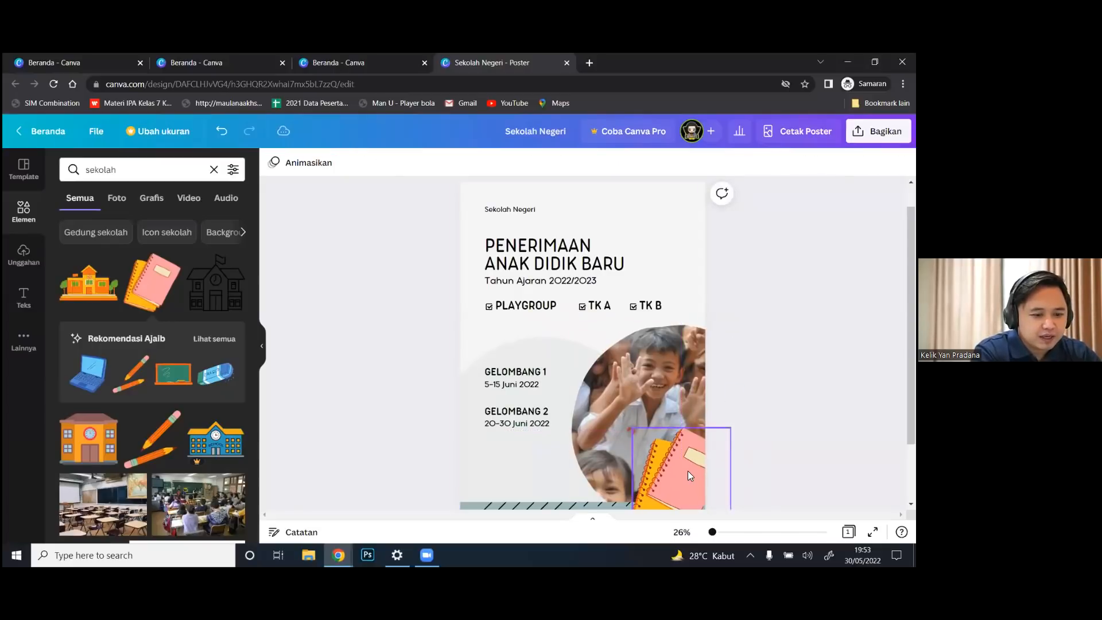
# Colour the round shape behind the GELOMBANG dates pink
pyautogui.click(554, 350)
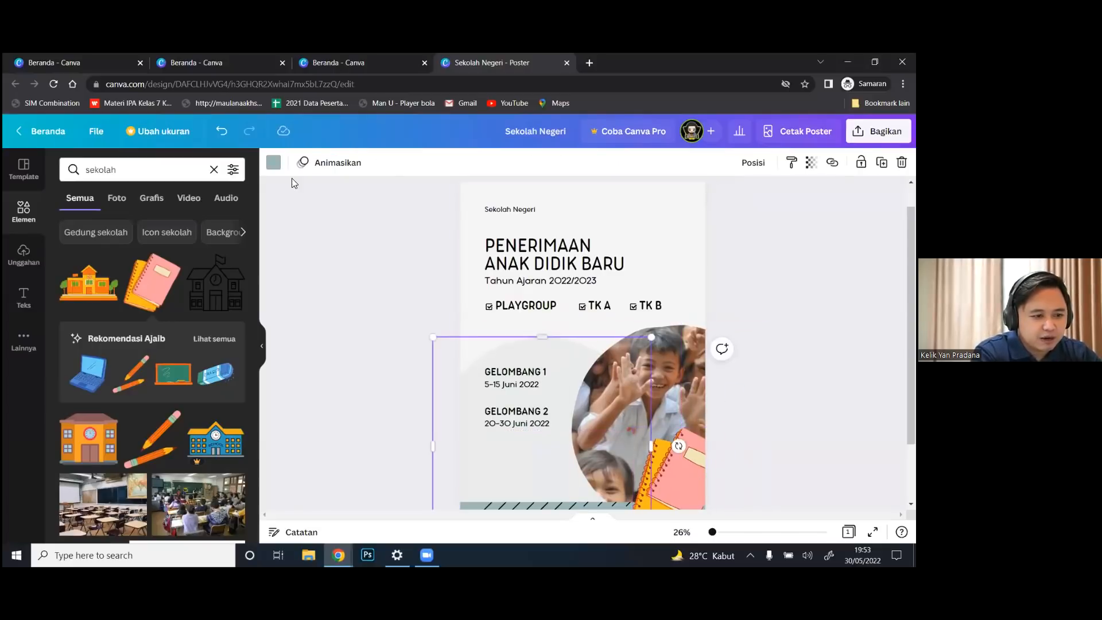
pyautogui.click(273, 162)
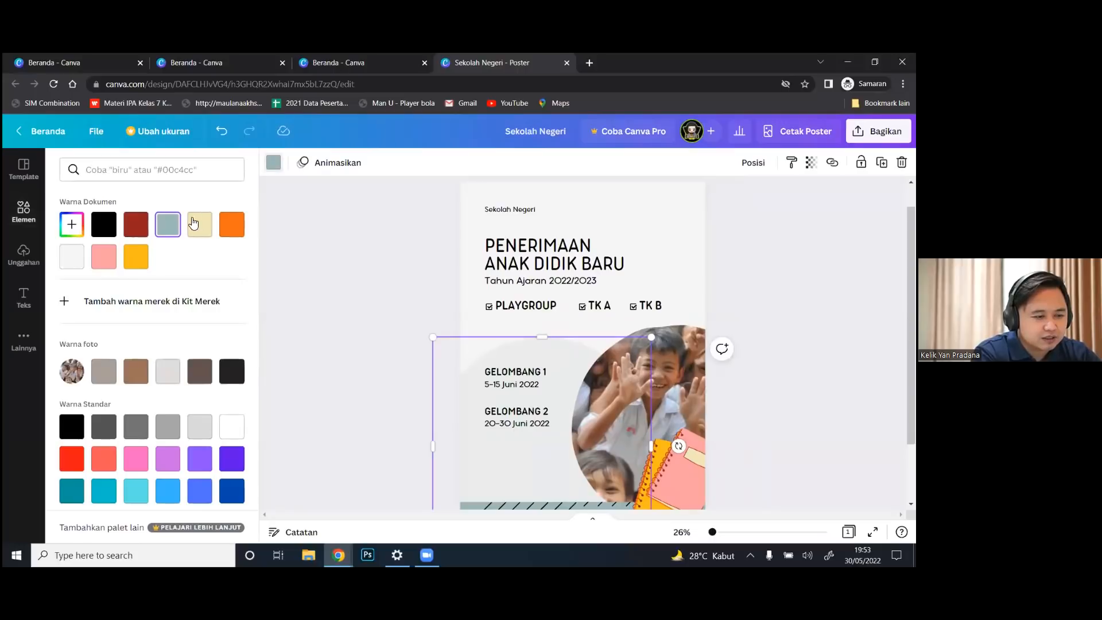
pyautogui.click(104, 257)
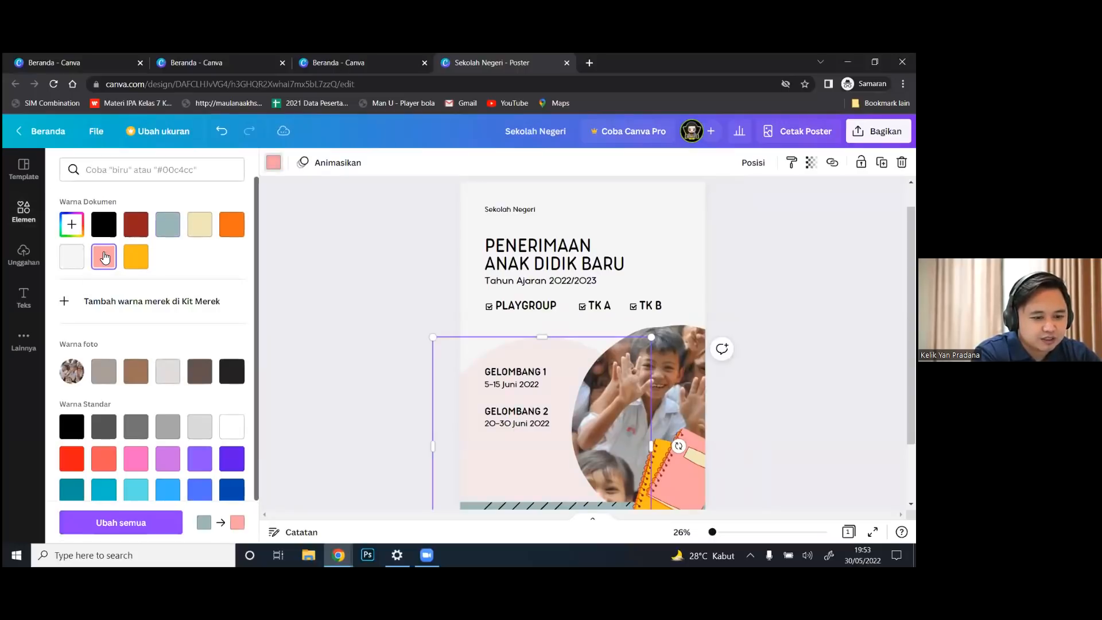
pyautogui.press('Escape')
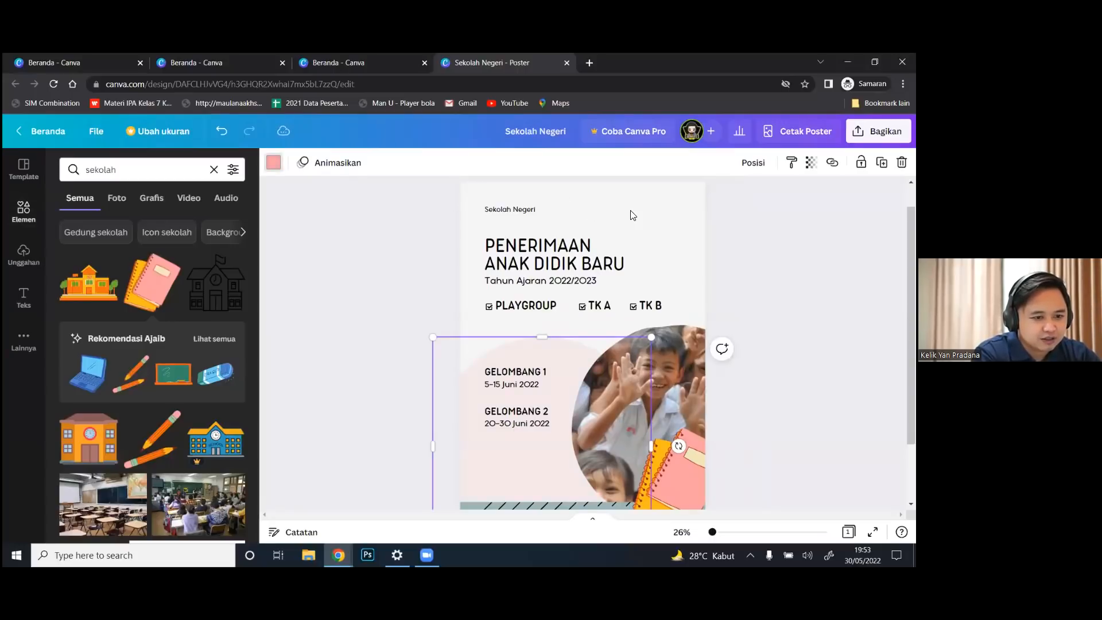
# Try dark red, beige, orange, yellow and grey-blue page backgrounds, then settle on light grey
pyautogui.click(631, 212)
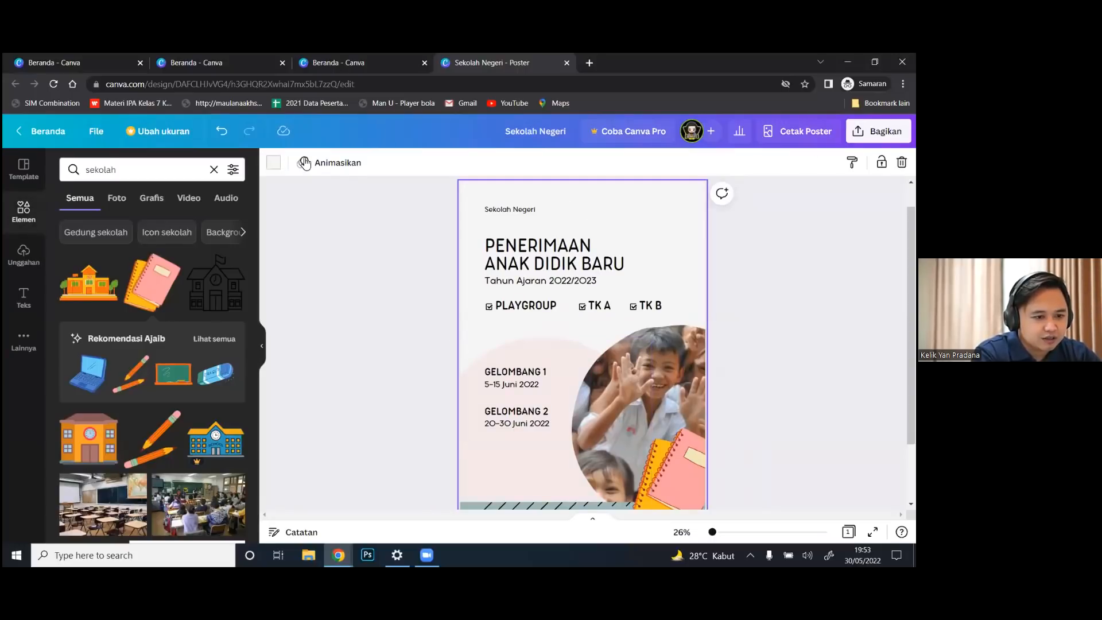
pyautogui.click(273, 162)
pyautogui.click(129, 232)
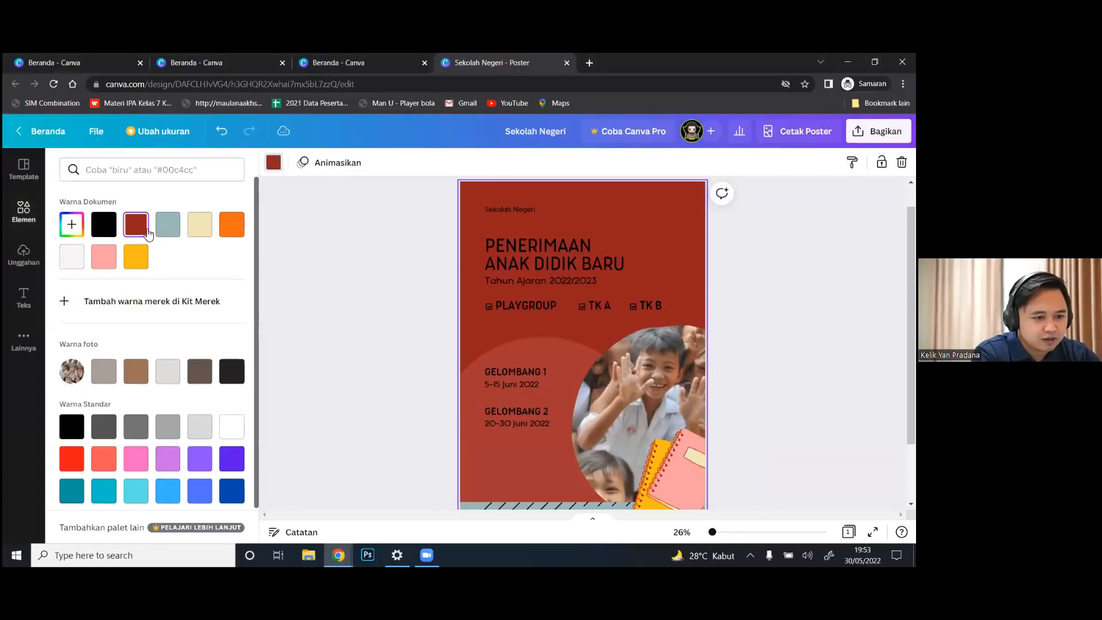
pyautogui.click(203, 230)
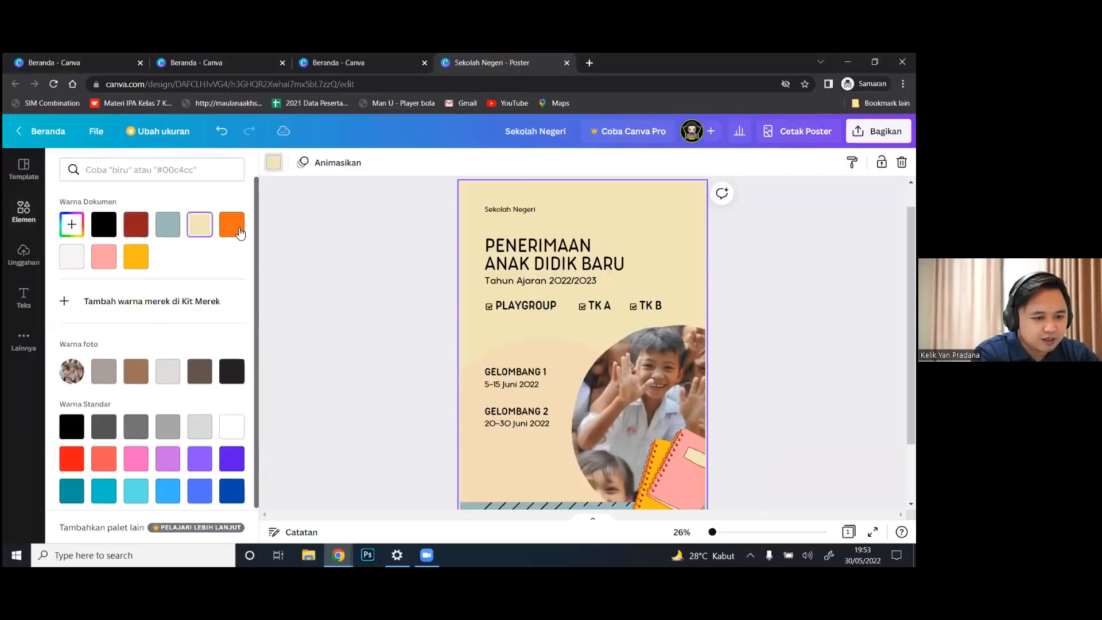
pyautogui.click(230, 227)
pyautogui.click(137, 257)
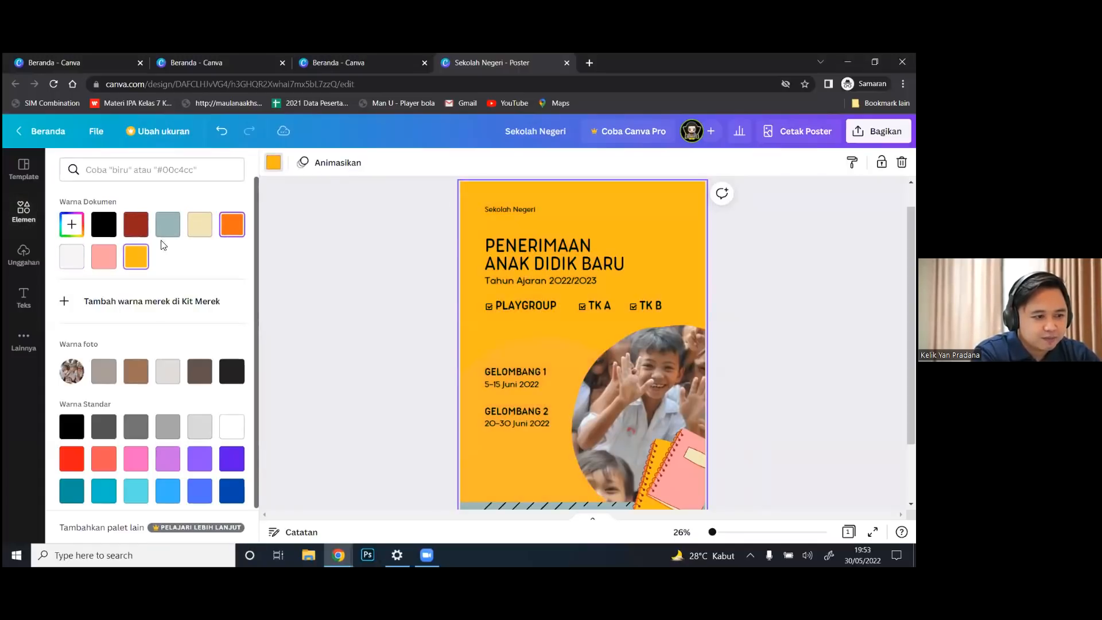
pyautogui.click(173, 225)
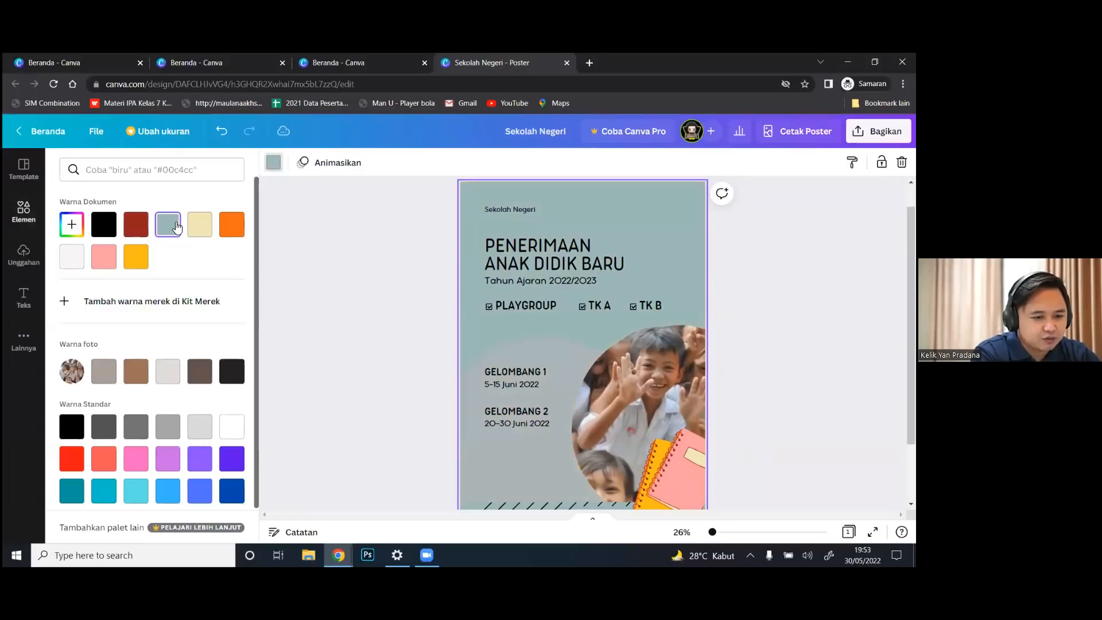
pyautogui.click(74, 257)
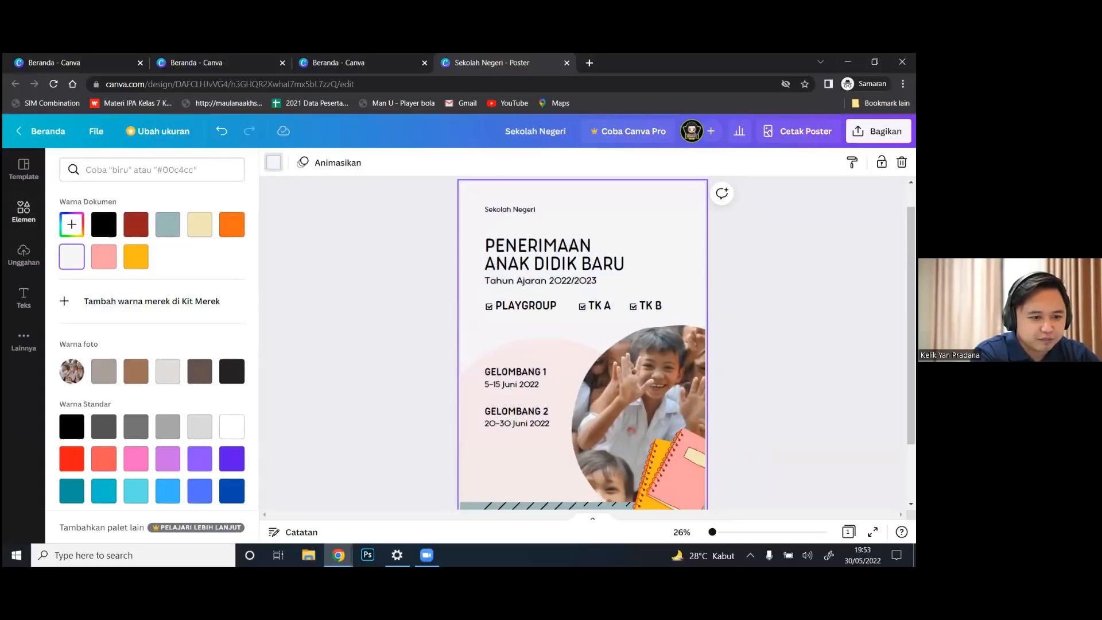
pyautogui.click(684, 305)
pyautogui.click(740, 329)
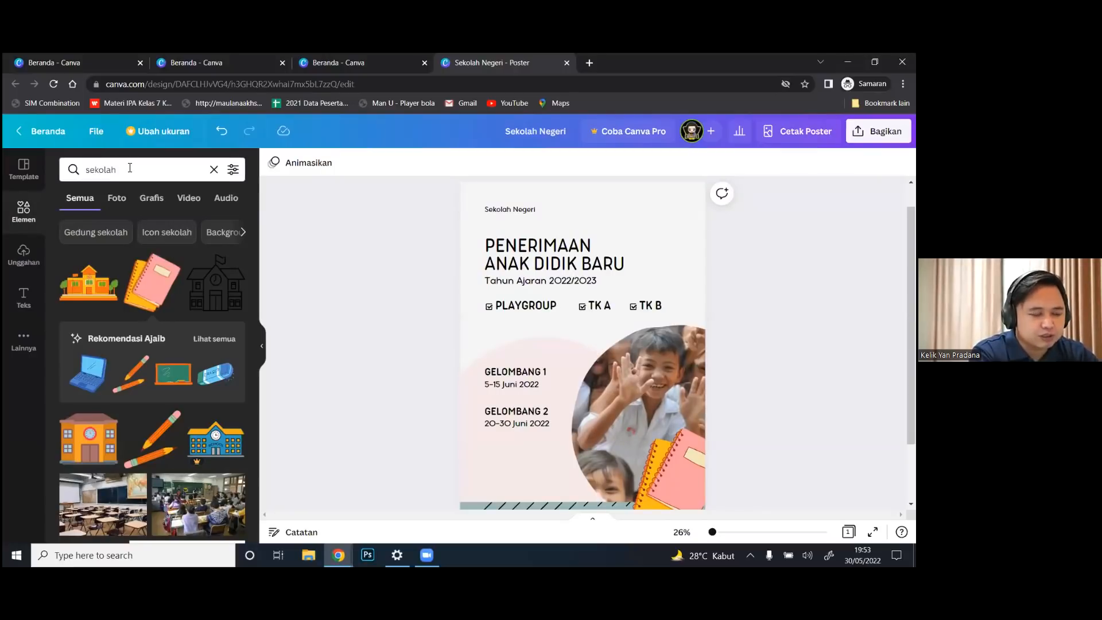
# Drop the 'sekolah' street photo of running schoolchildren into the circle frame and adjust its crop
pyautogui.click(118, 199)
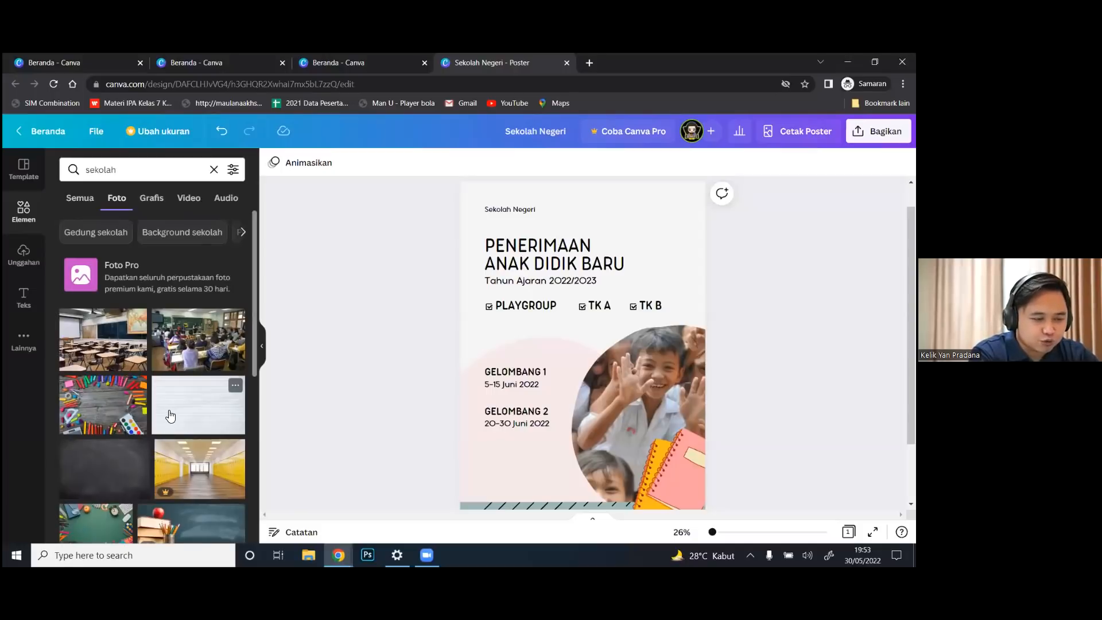
pyautogui.moveTo(255, 290); pyautogui.dragTo(263, 432)
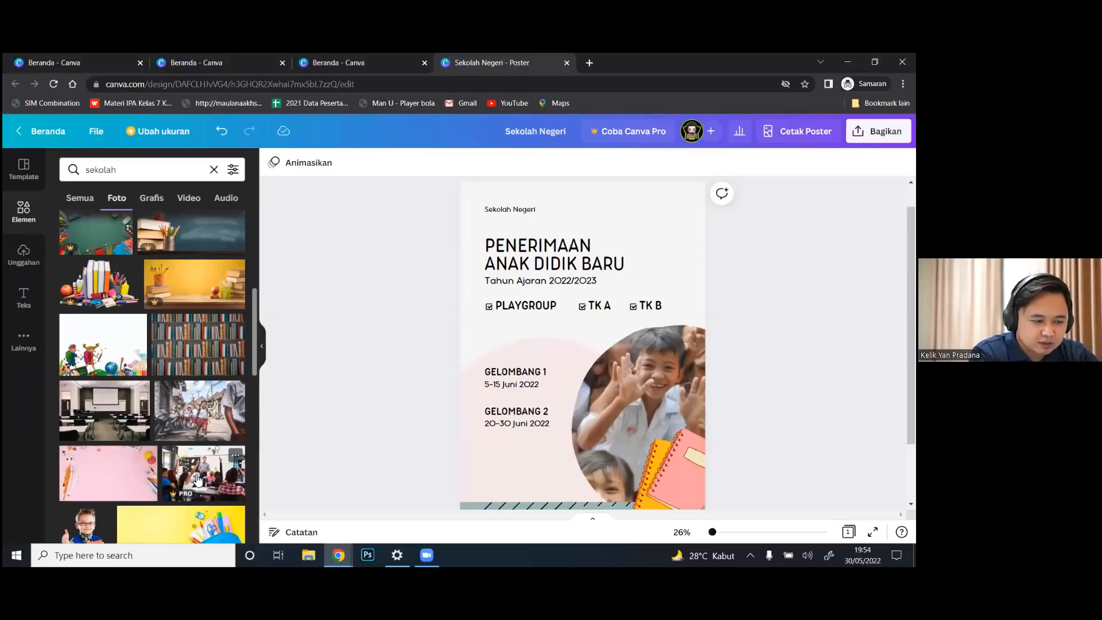
pyautogui.click(210, 423)
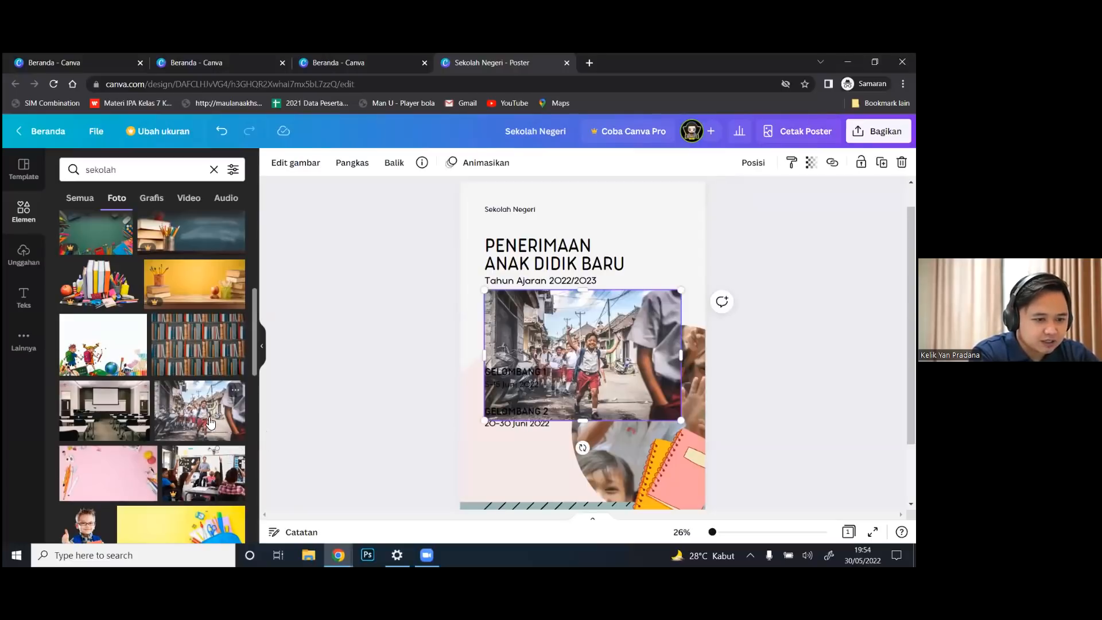
pyautogui.moveTo(602, 336); pyautogui.dragTo(612, 396)
pyautogui.doubleClick(659, 395)
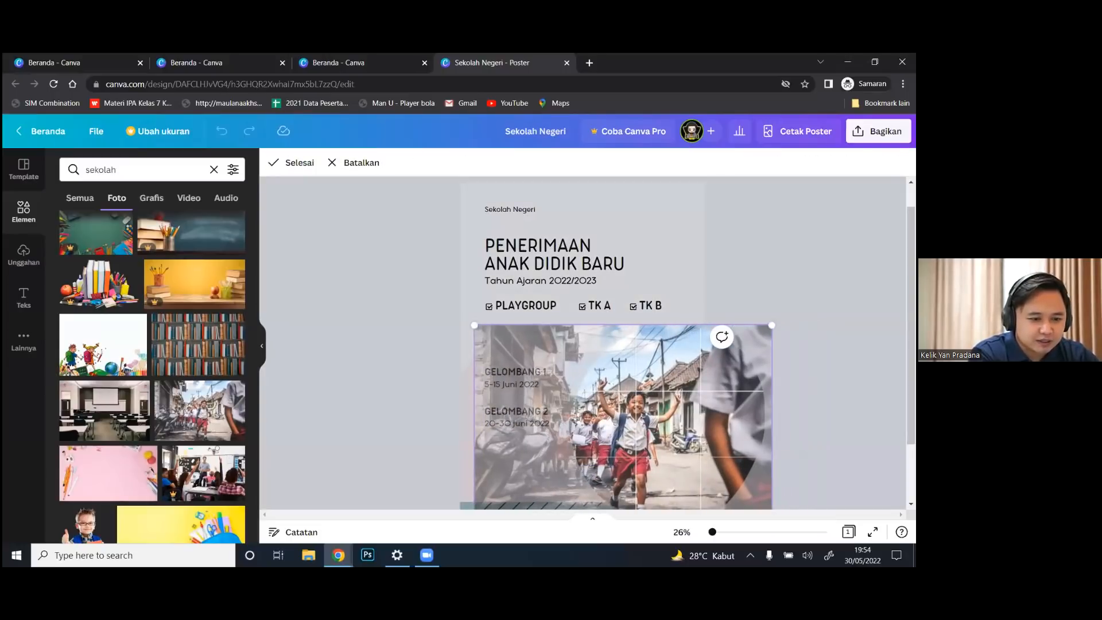
pyautogui.click(793, 423)
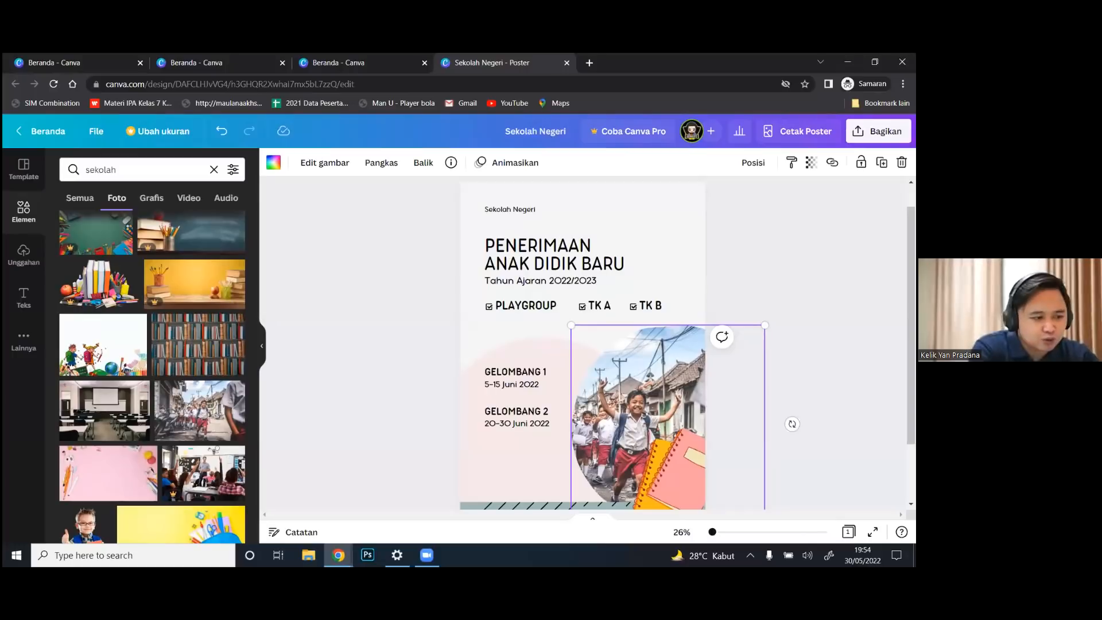
# Browse the 'sekolah' Grafis, Video and Audio results, then go to Unggahan
pyautogui.click(152, 201)
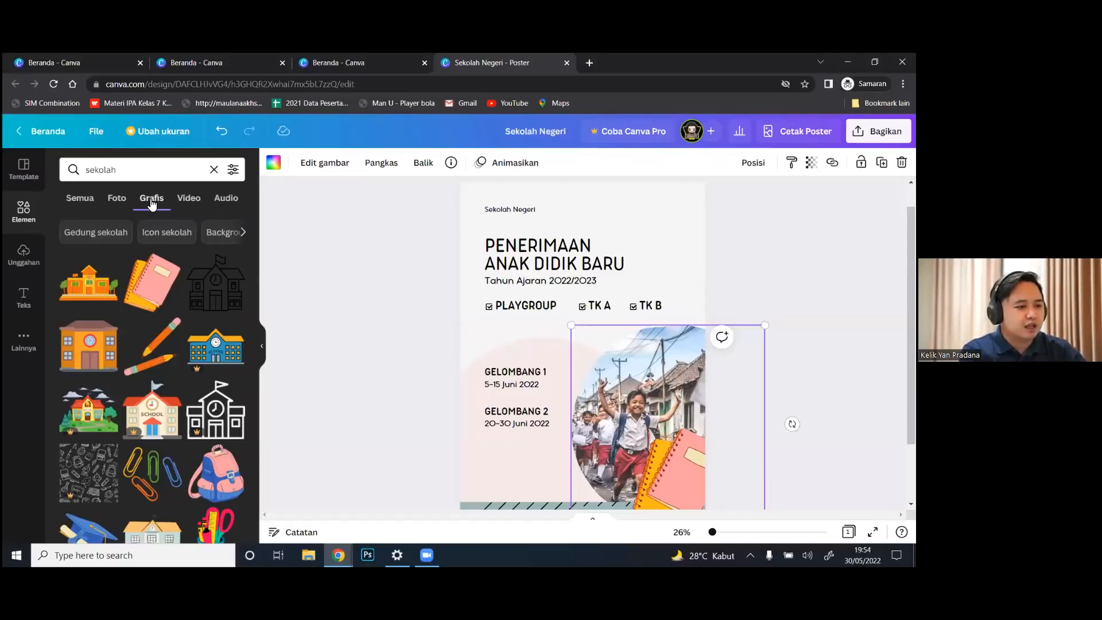
pyautogui.click(189, 201)
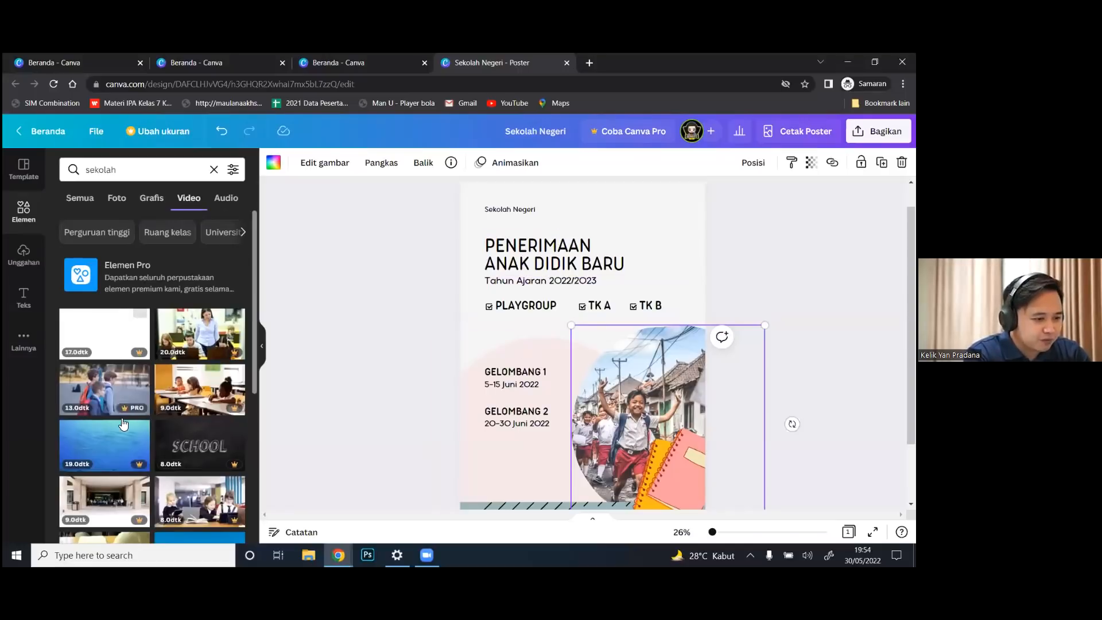
pyautogui.click(226, 200)
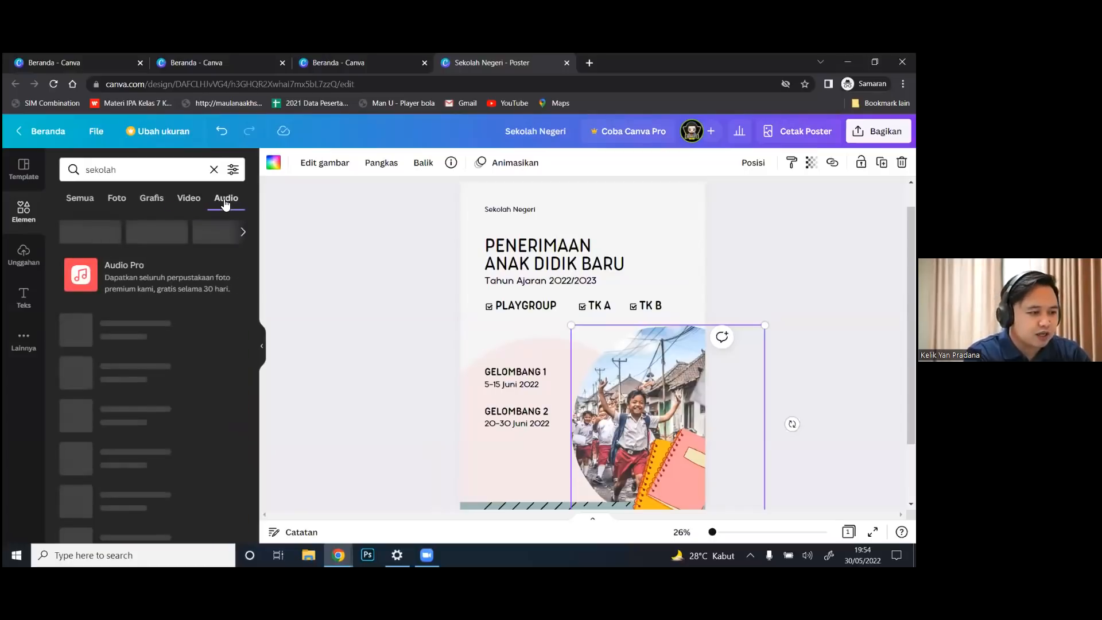
pyautogui.click(118, 198)
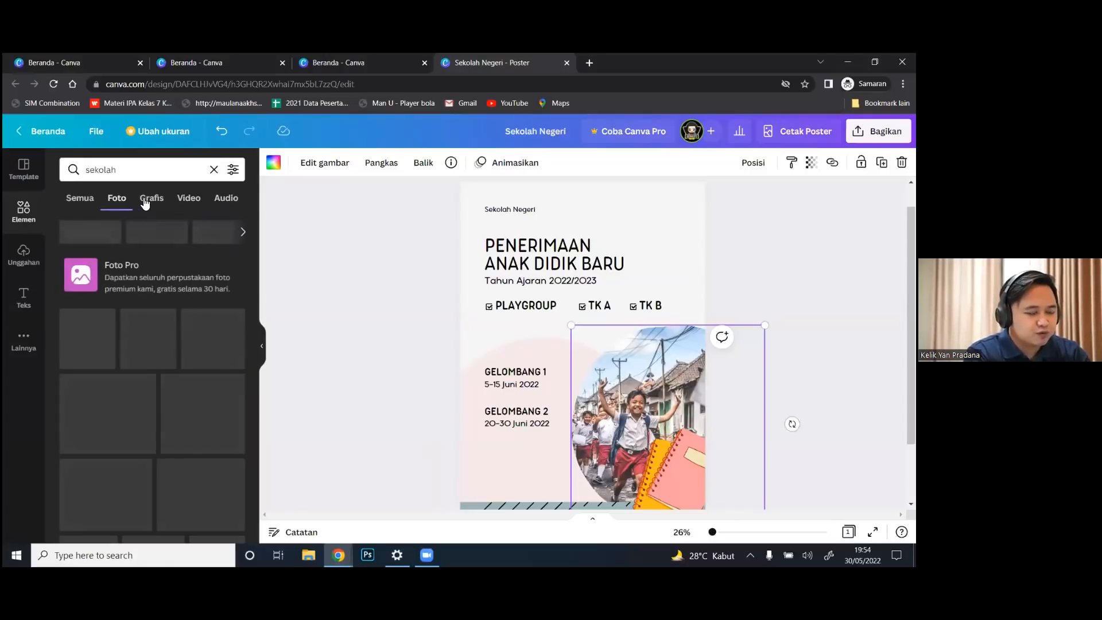
pyautogui.click(145, 201)
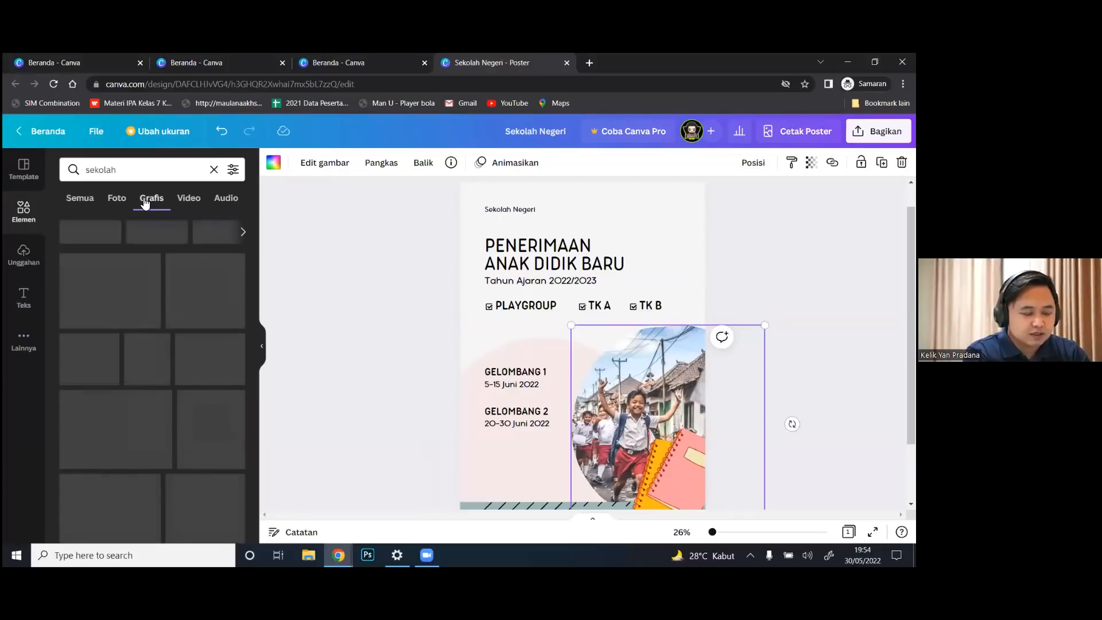
pyautogui.click(187, 201)
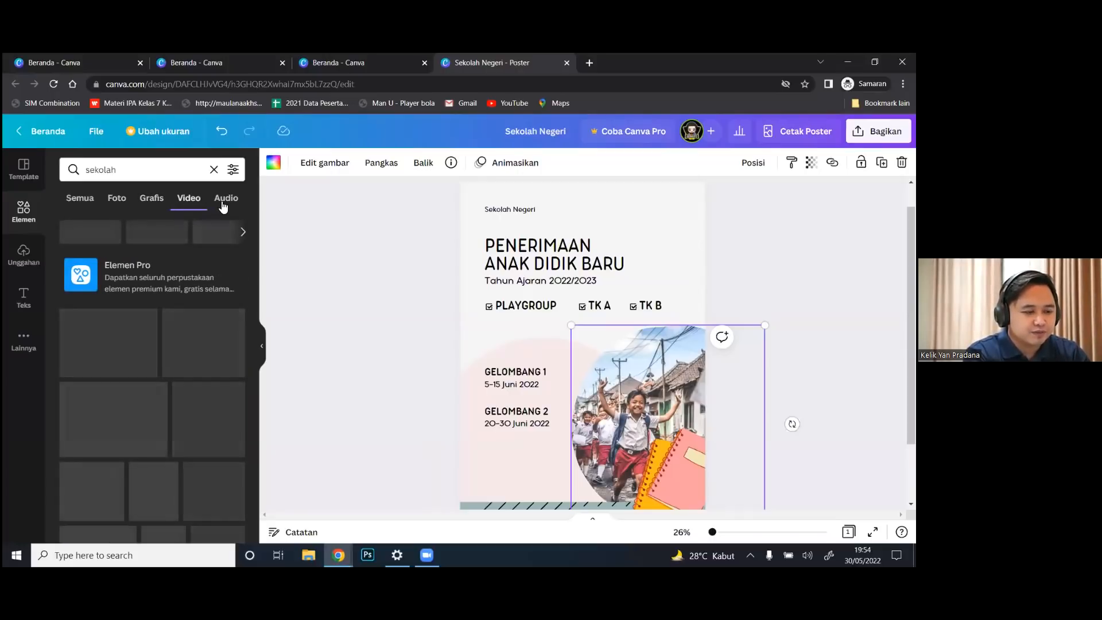
pyautogui.click(223, 205)
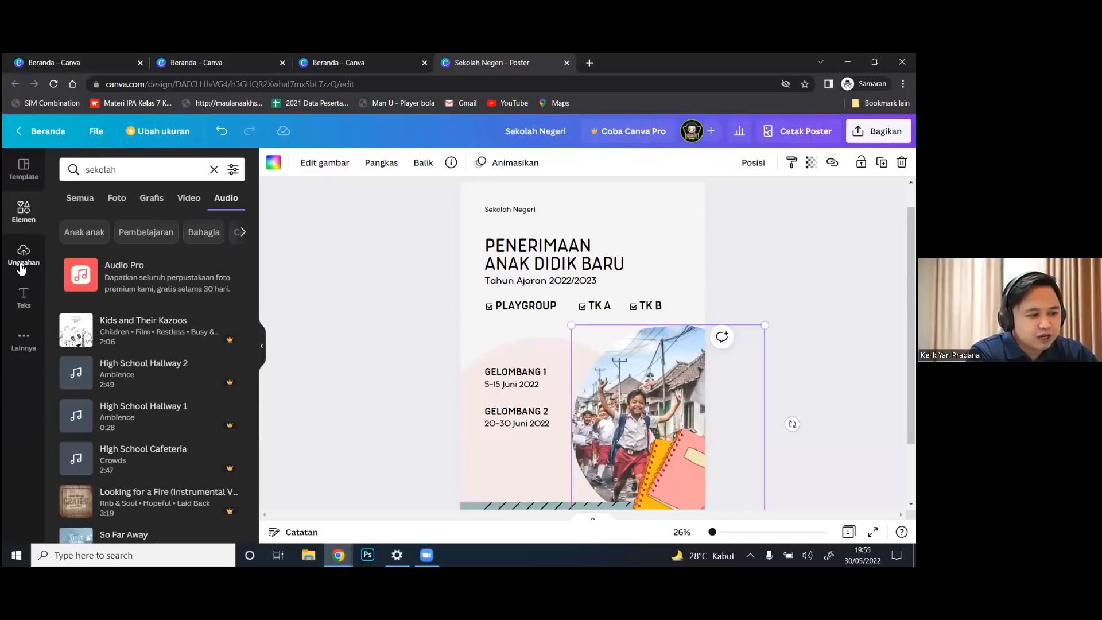
pyautogui.click(22, 268)
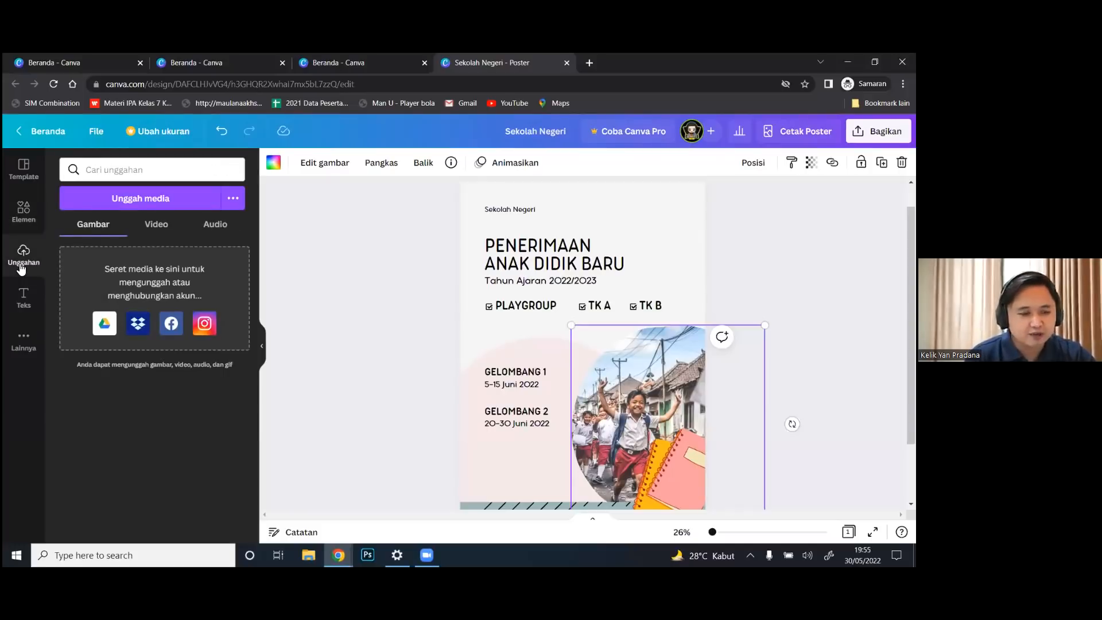
# Upload image_67180289 into the circle frame and shift the photo down inside it
pyautogui.click(144, 199)
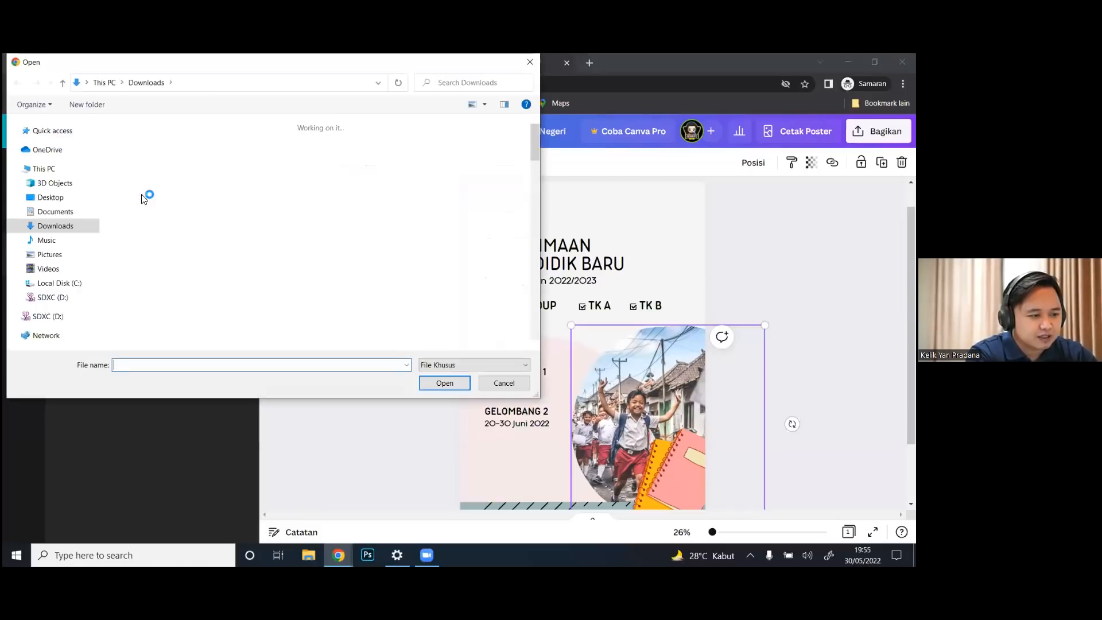
pyautogui.moveTo(535, 141); pyautogui.dragTo(539, 163)
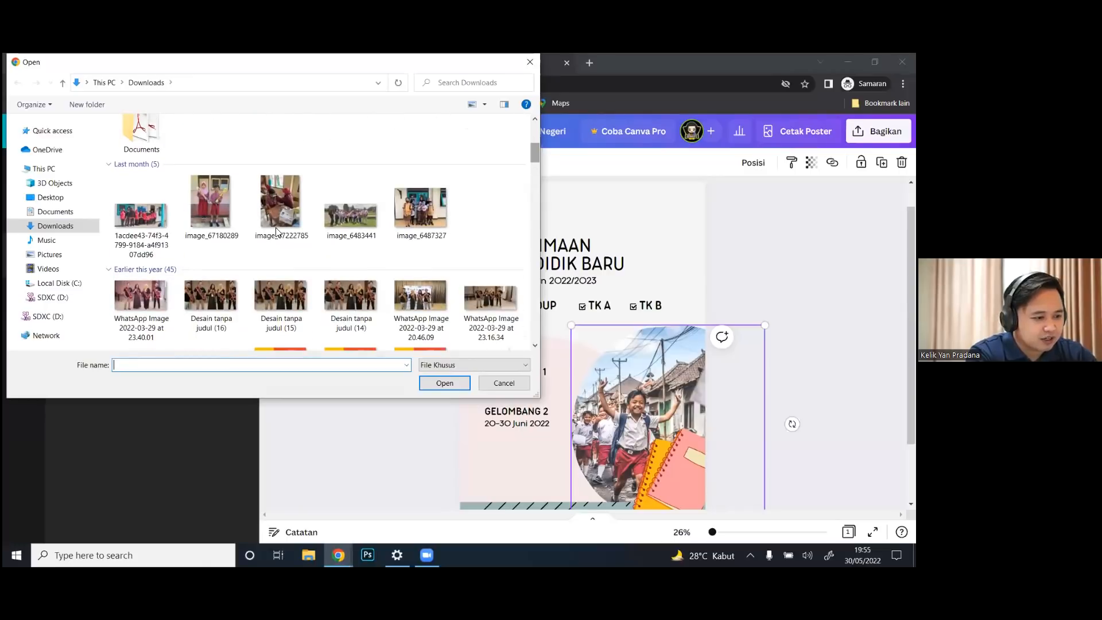
pyautogui.doubleClick(215, 213)
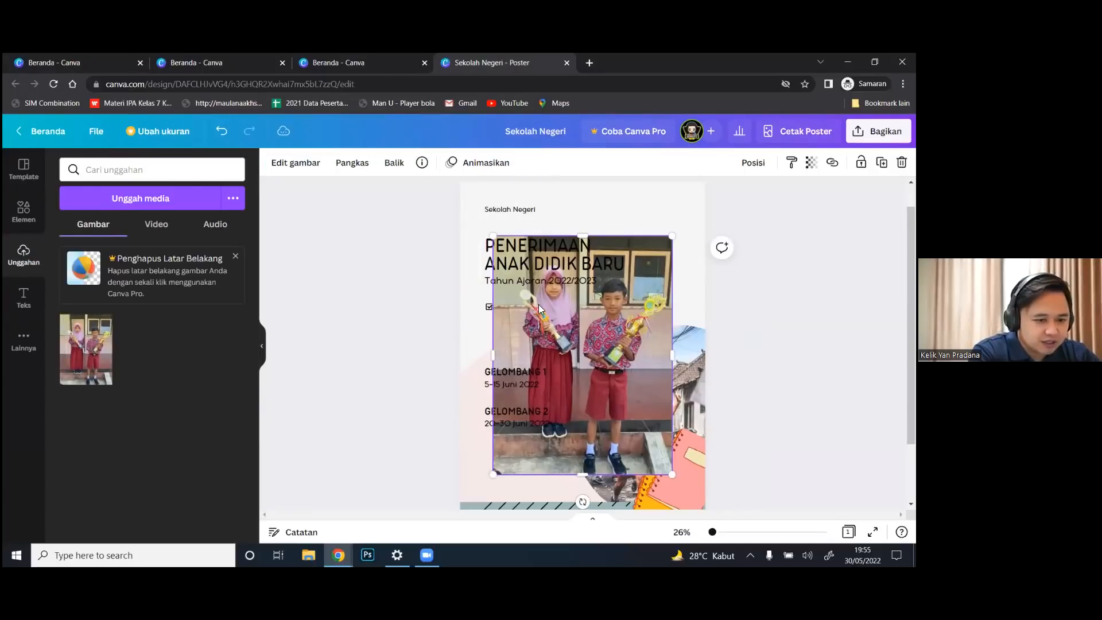
pyautogui.moveTo(575, 318); pyautogui.dragTo(638, 373)
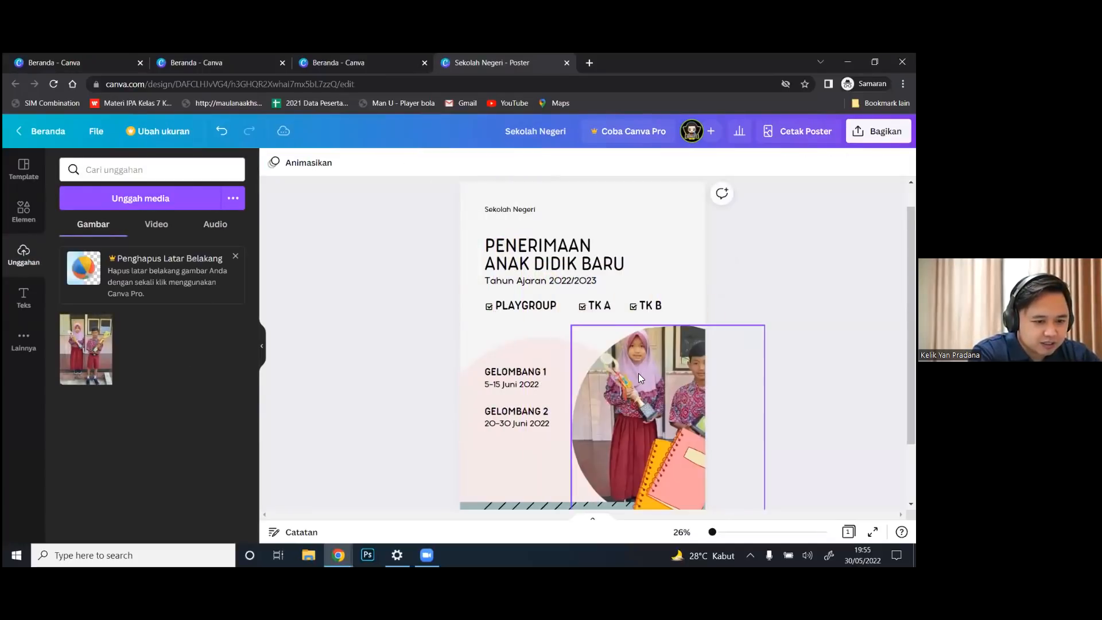
pyautogui.doubleClick(649, 369)
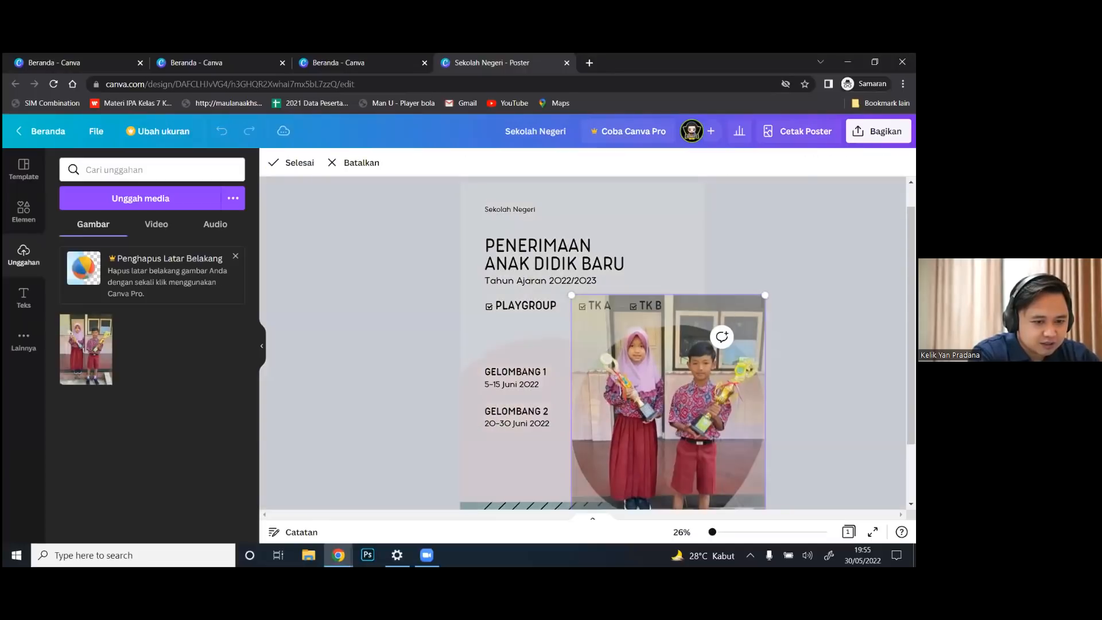
pyautogui.moveTo(663, 371)
pyautogui.mouseDown()
pyautogui.moveTo(663, 385)
pyautogui.moveTo(642, 374)
pyautogui.mouseUp()
pyautogui.press('Return')
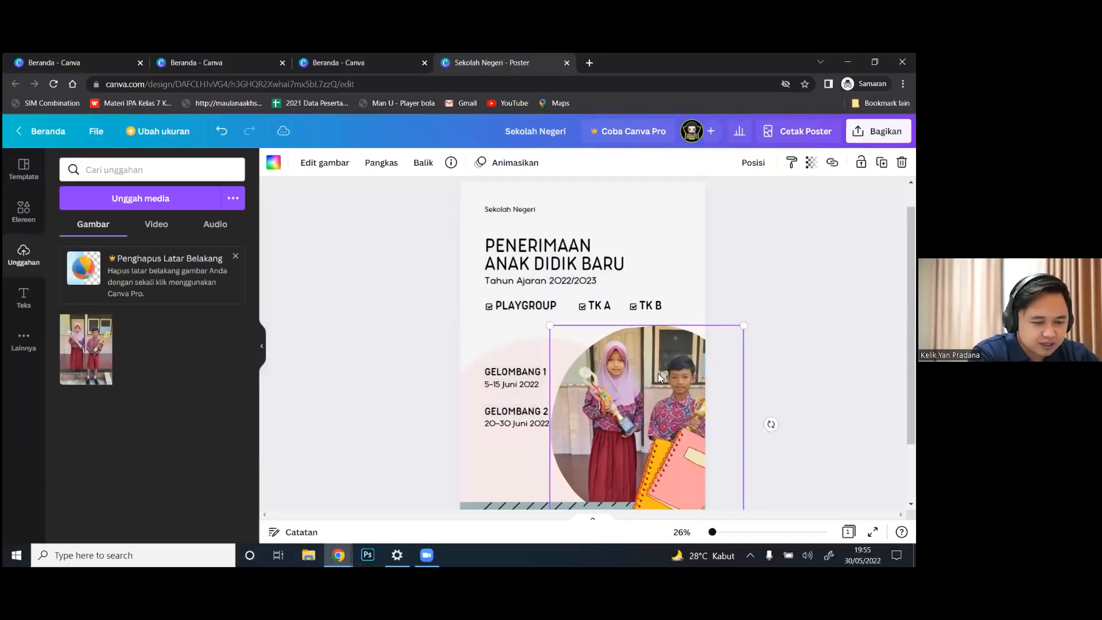
# Delete the notebook graphic, shrink the circle frame and move it to the right page edge
pyautogui.click(662, 463)
pyautogui.click(662, 463)
pyautogui.press('Delete')
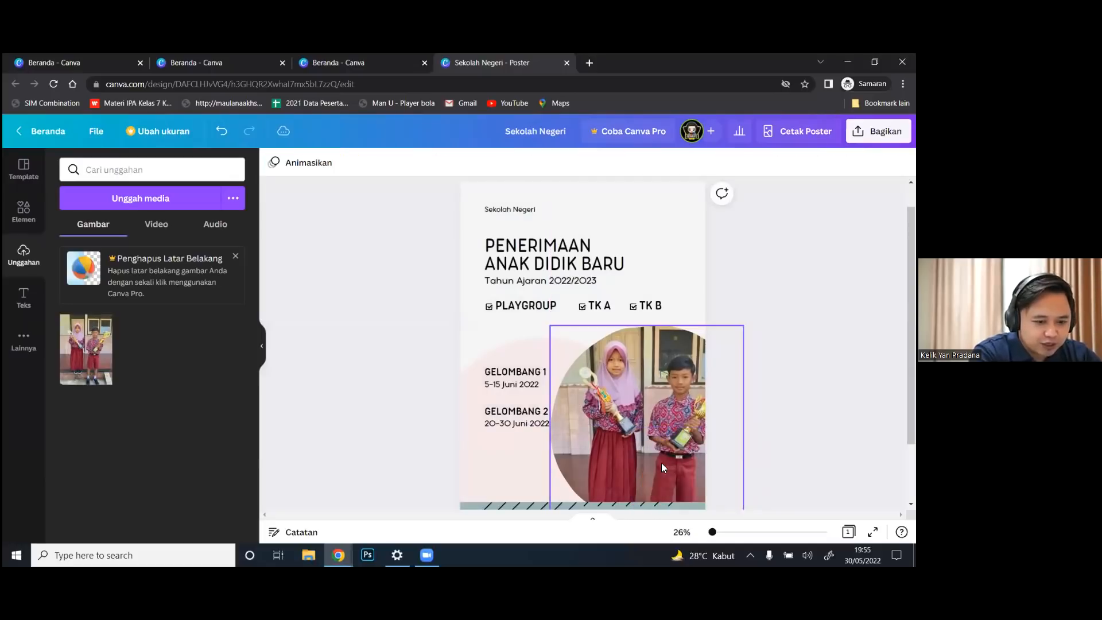
pyautogui.moveTo(649, 403); pyautogui.dragTo(658, 403)
pyautogui.moveTo(749, 326); pyautogui.dragTo(721, 357)
pyautogui.moveTo(664, 410); pyautogui.dragTo(683, 415)
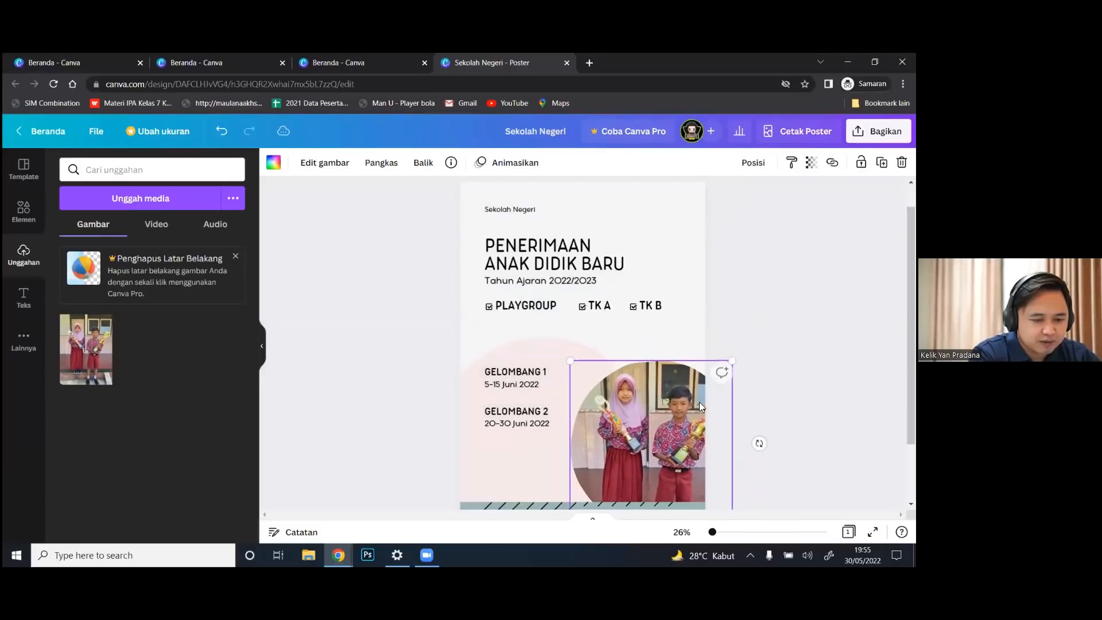
pyautogui.press('Escape')
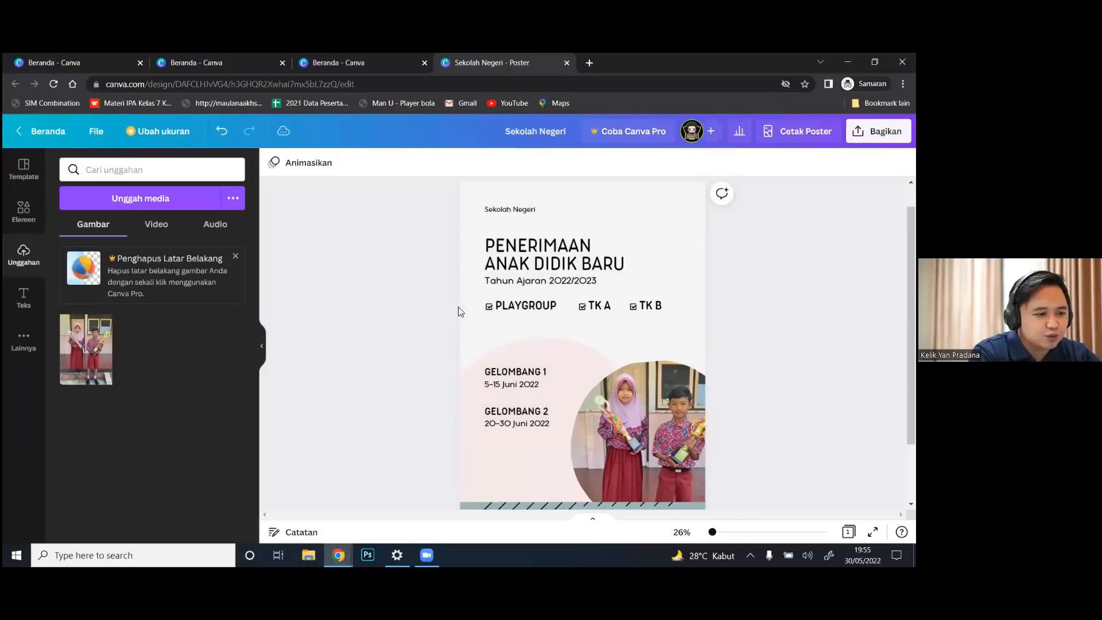
# Add a subheading text box reading 'No HP' followed by the contact phone number
pyautogui.click(24, 298)
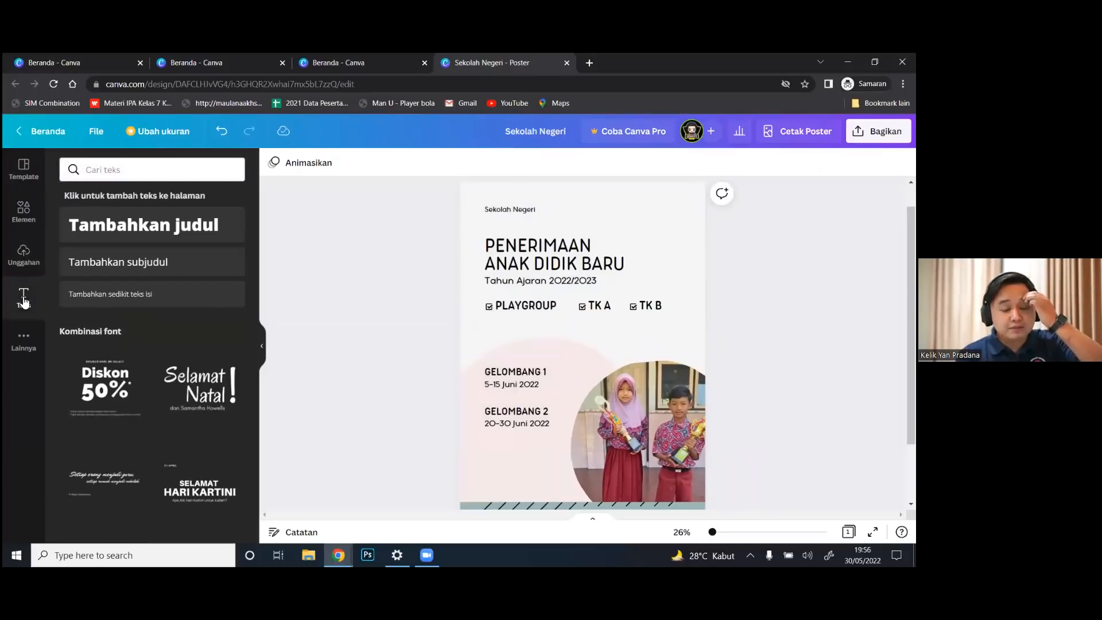
pyautogui.click(114, 263)
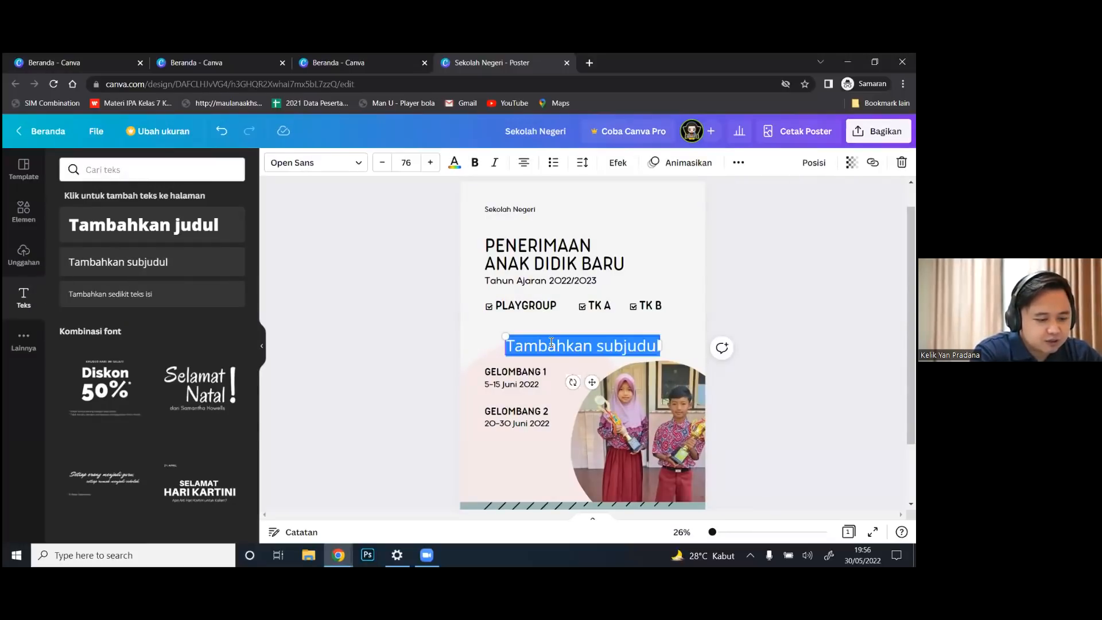
pyautogui.write('No HP')
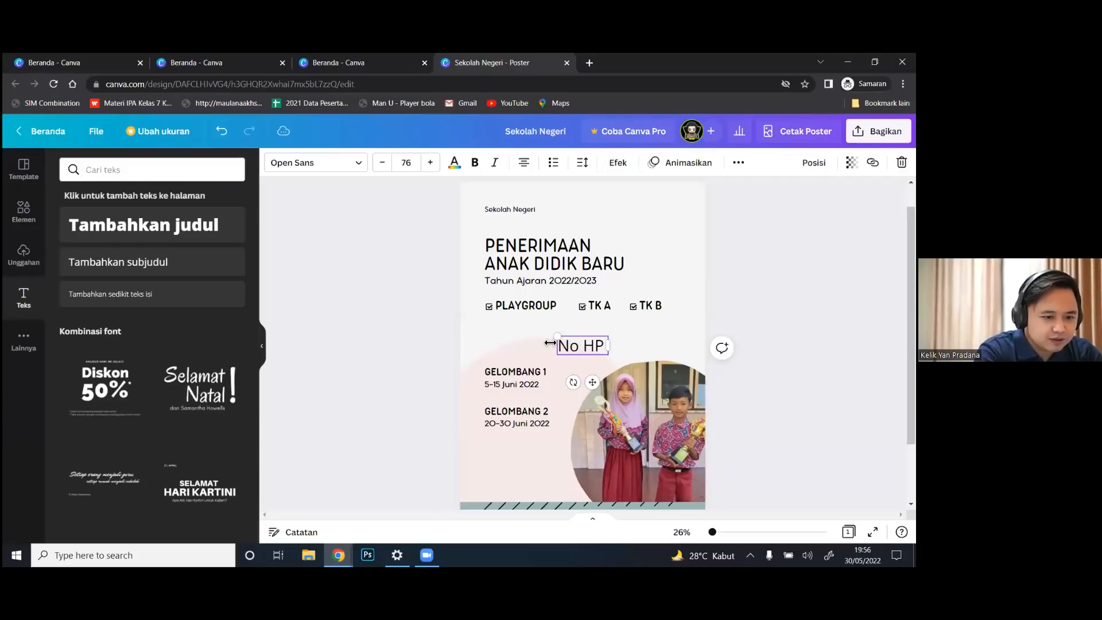
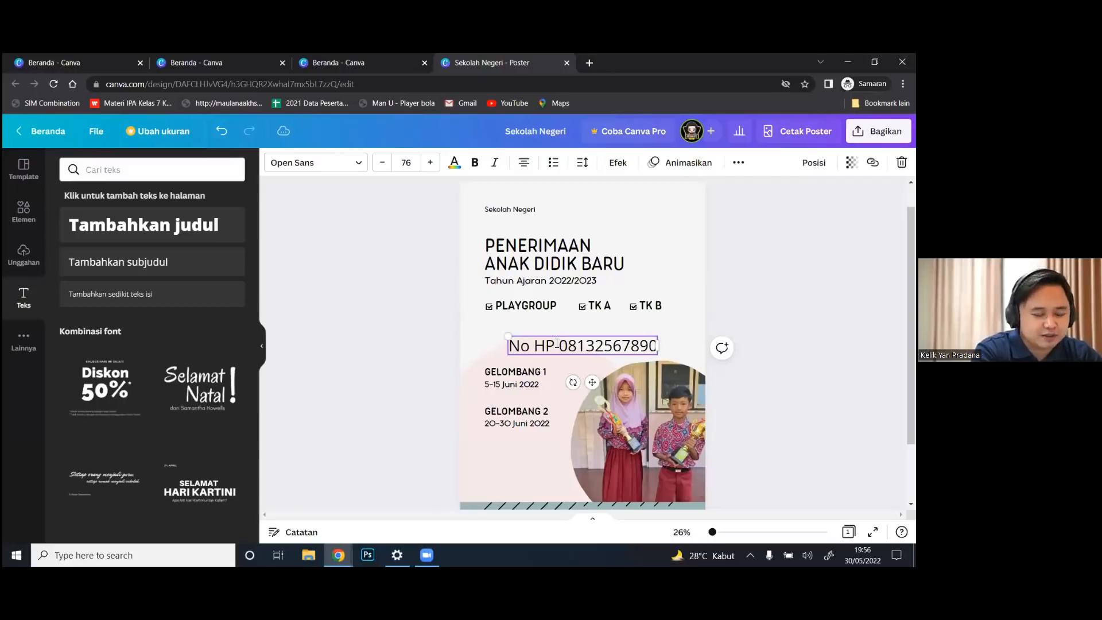
# Set the phone-number text to Aristotelica Pro at size 21
pyautogui.hotkey('ctrl', 'a')
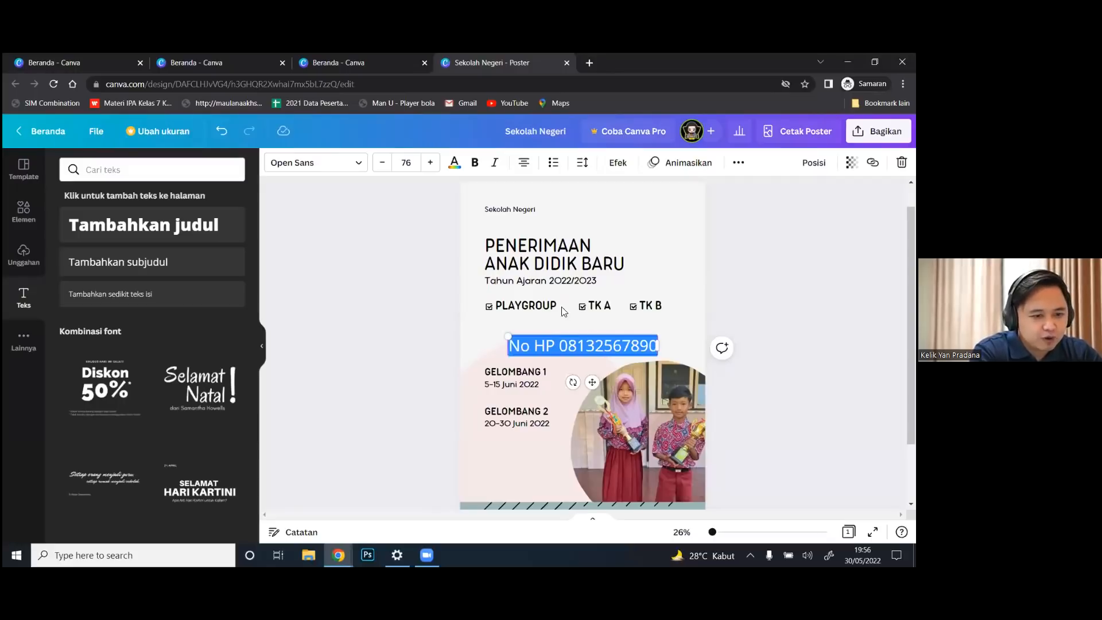
pyautogui.click(360, 165)
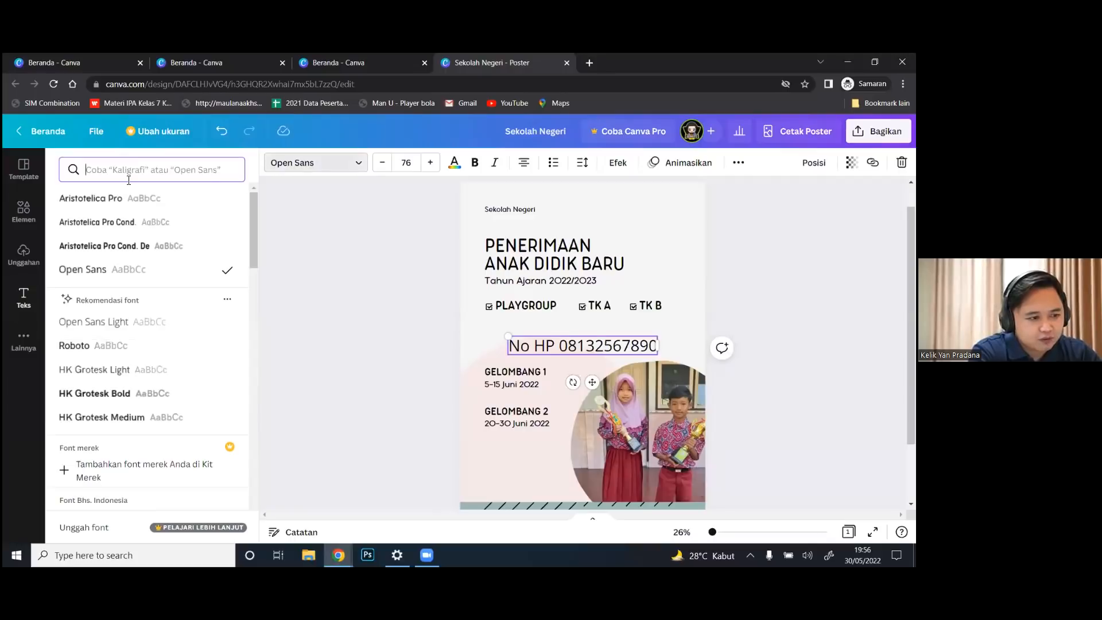
pyautogui.click(114, 204)
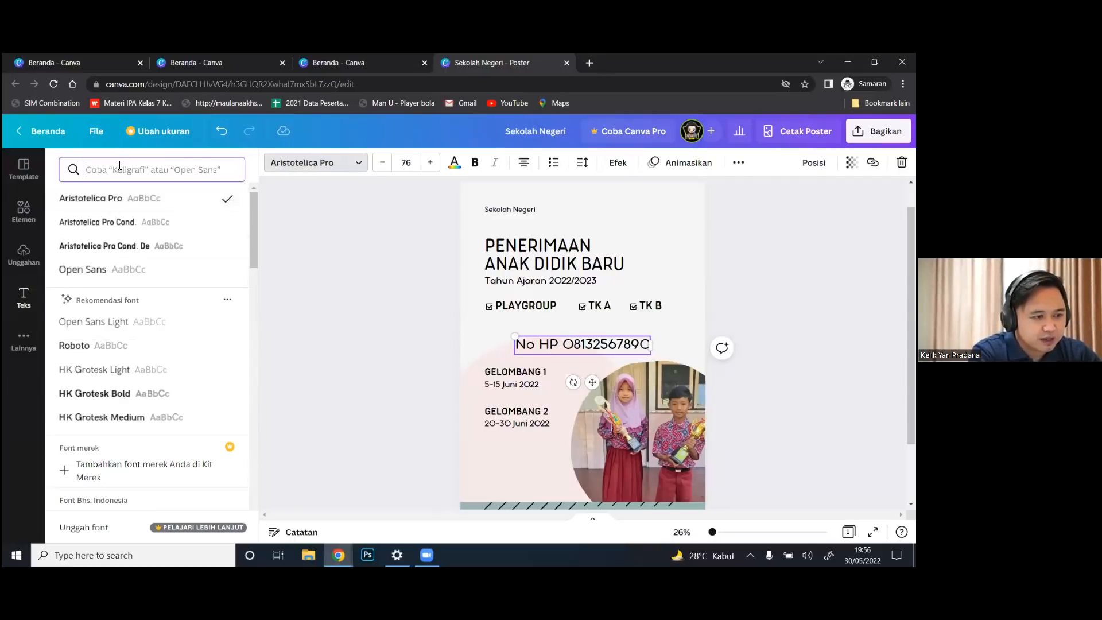
pyautogui.click(383, 163)
pyautogui.click(382, 163)
pyautogui.click(382, 163)
pyautogui.click(383, 163)
pyautogui.click(382, 163)
pyautogui.click(383, 163)
pyautogui.click(382, 163)
pyautogui.click(382, 163)
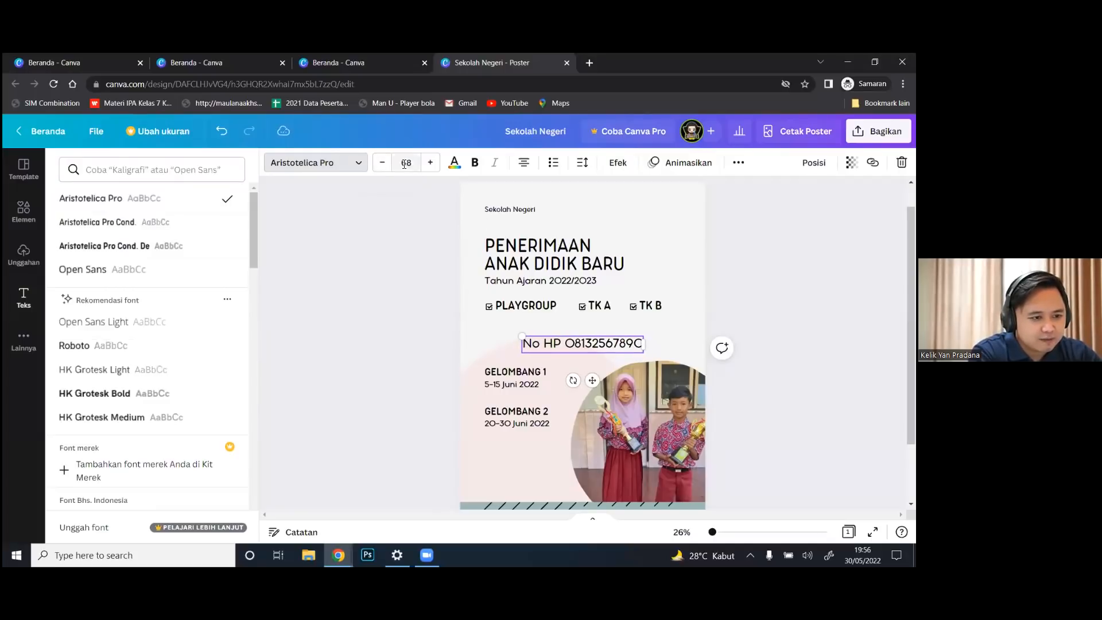
pyautogui.click(406, 164)
pyautogui.click(409, 359)
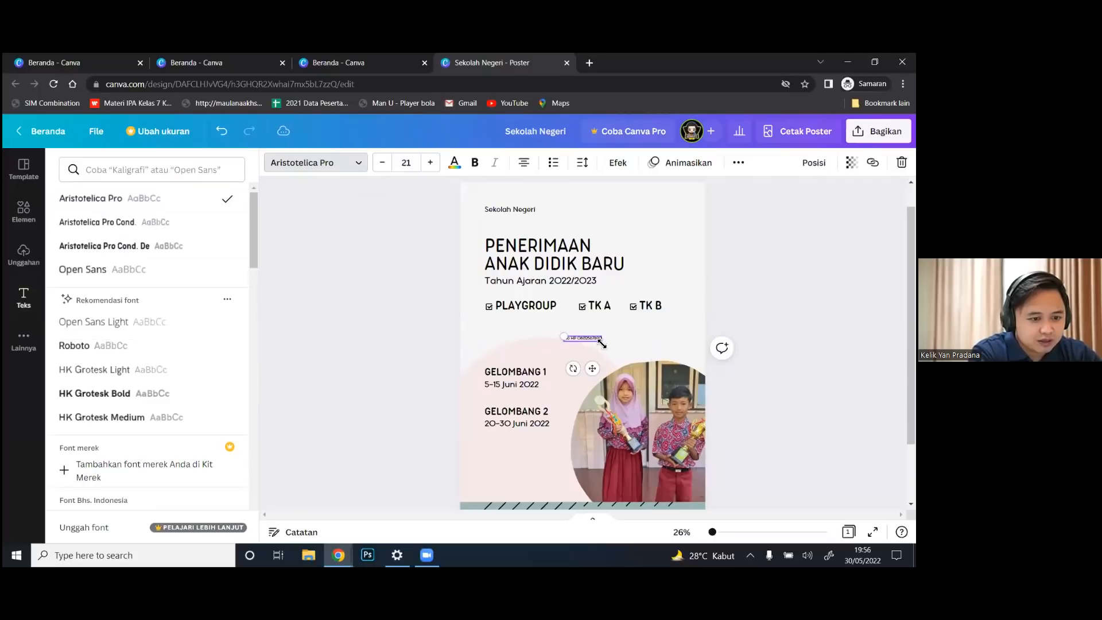
# Enlarge the contact line, add the contact person's name, place it under GELOMBANG 2, and raise the photo
pyautogui.moveTo(601, 343); pyautogui.dragTo(480, 485)
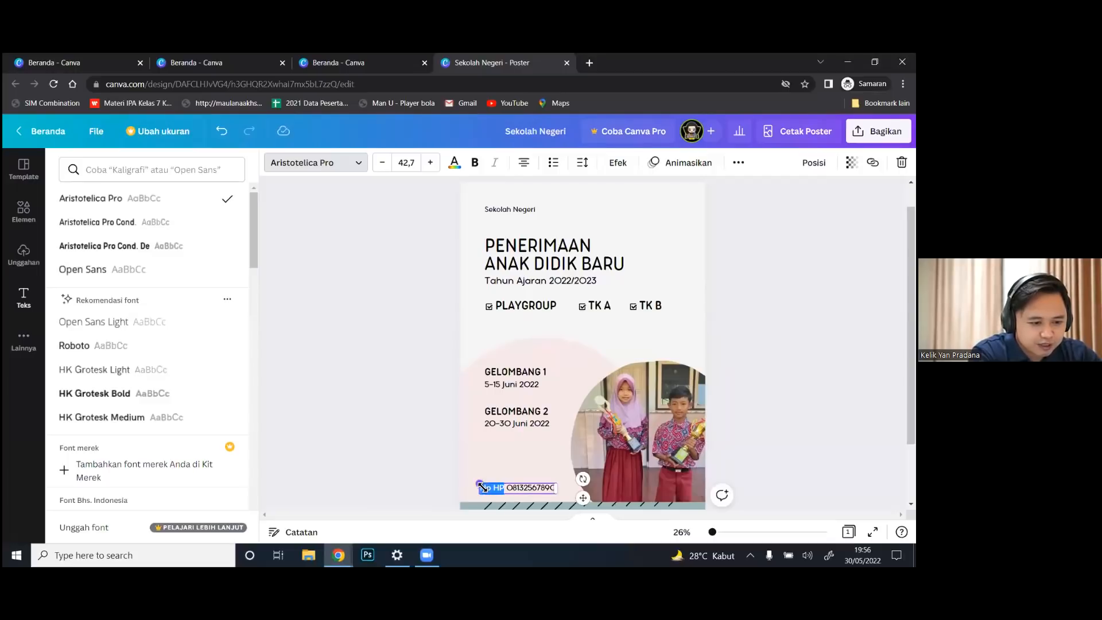
pyautogui.write('Ibu Heni')
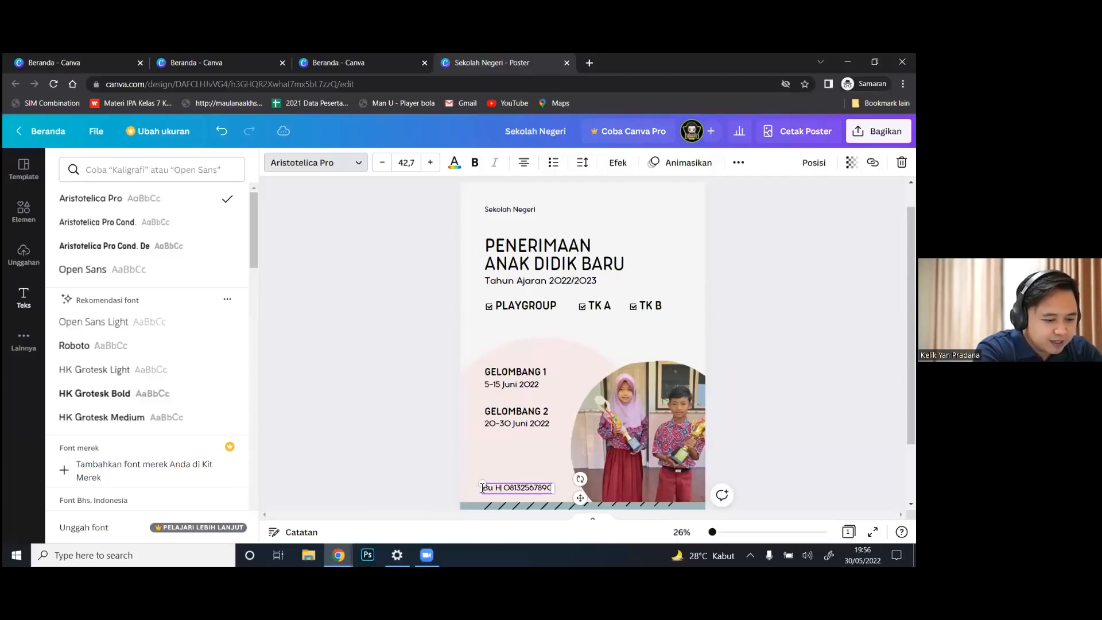
pyautogui.click(408, 467)
pyautogui.moveTo(501, 488)
pyautogui.mouseDown()
pyautogui.moveTo(502, 427)
pyautogui.moveTo(513, 487)
pyautogui.mouseUp()
pyautogui.moveTo(629, 432); pyautogui.dragTo(653, 396)
pyautogui.press('Escape')
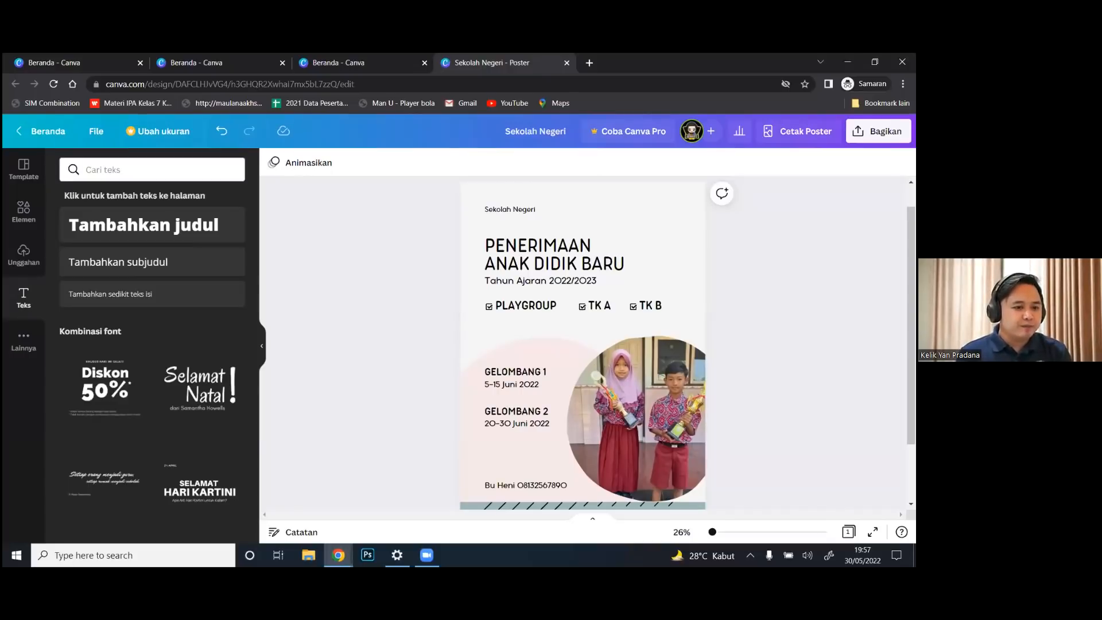
# Extend the school name to 'Sekolah Negeri Indonesia' and widen it onto one line
pyautogui.click(541, 210)
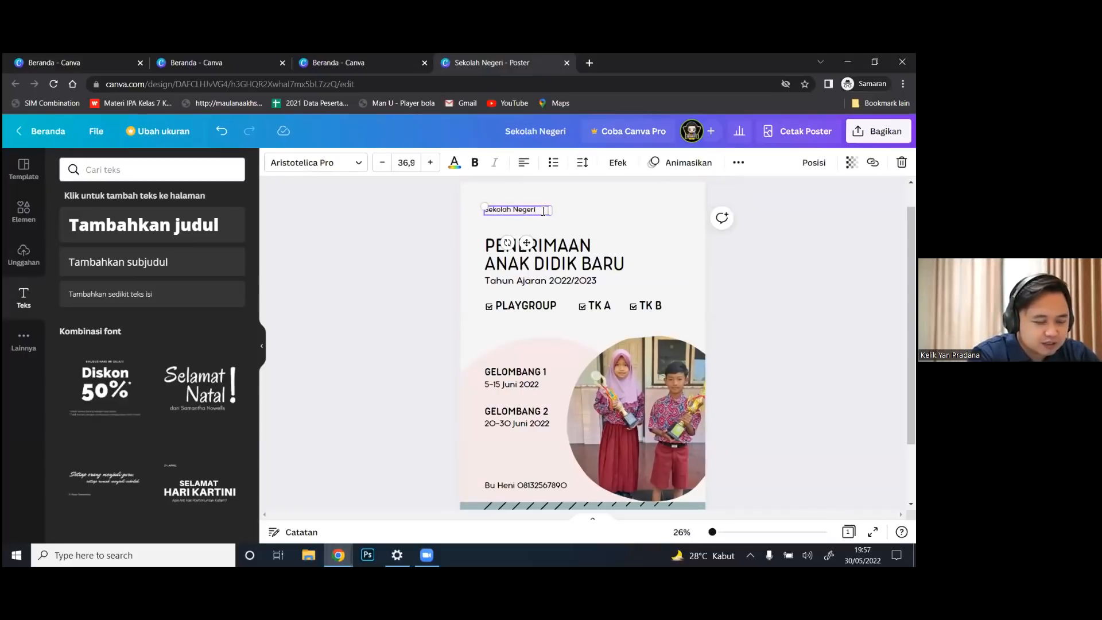
pyautogui.write('Indones')
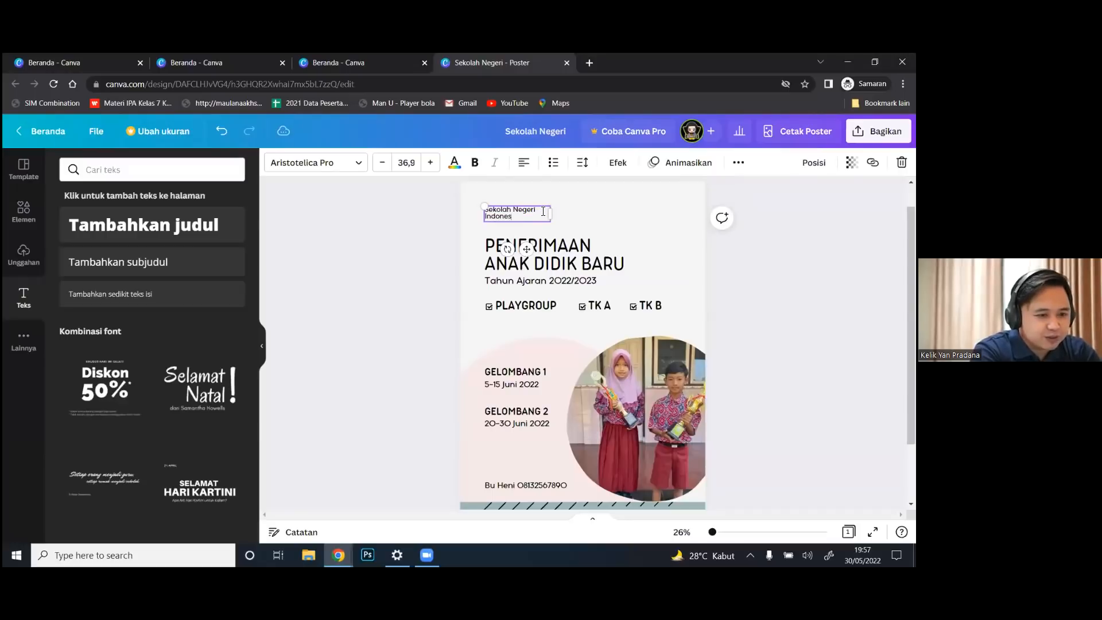
pyautogui.moveTo(552, 215); pyautogui.dragTo(580, 210)
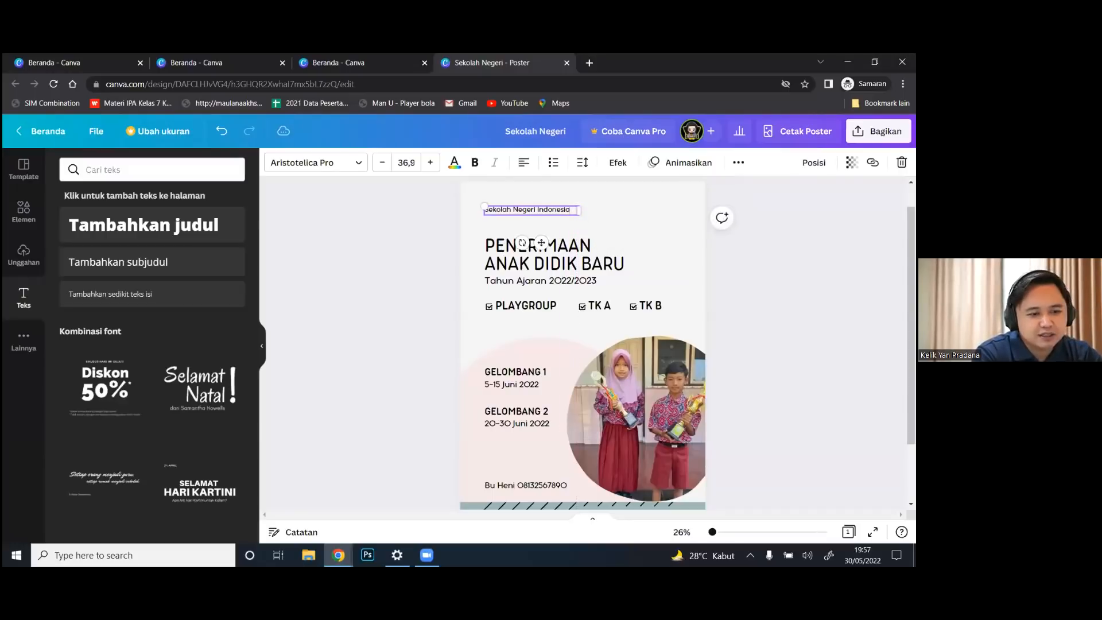
pyautogui.press('Escape')
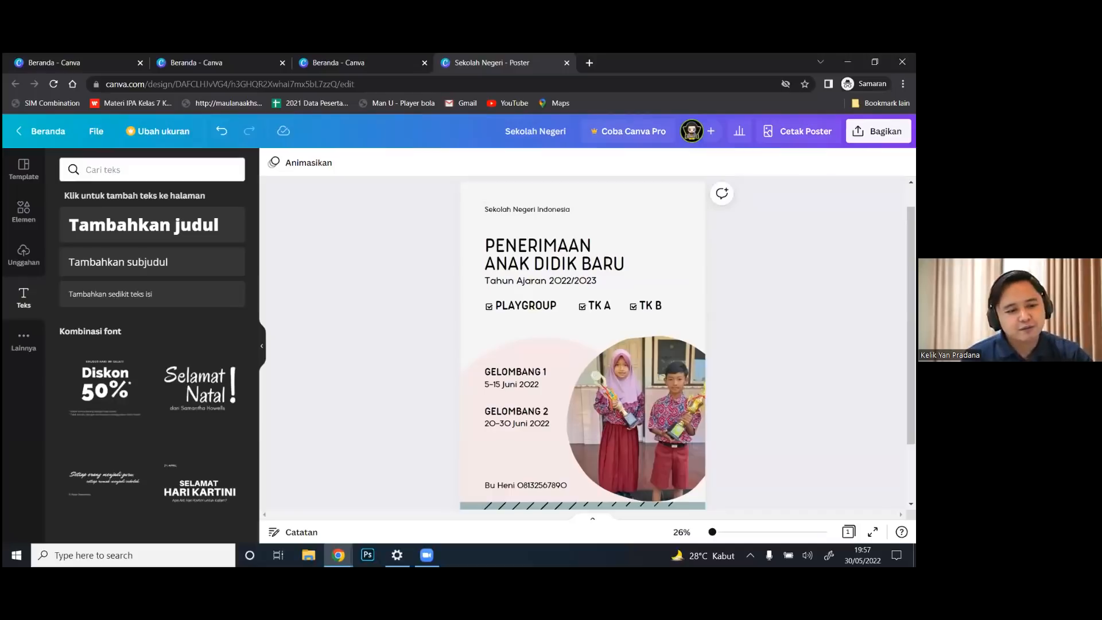
# Search graphics for 'logo' and add the blue flower logo to the poster
pyautogui.click(24, 209)
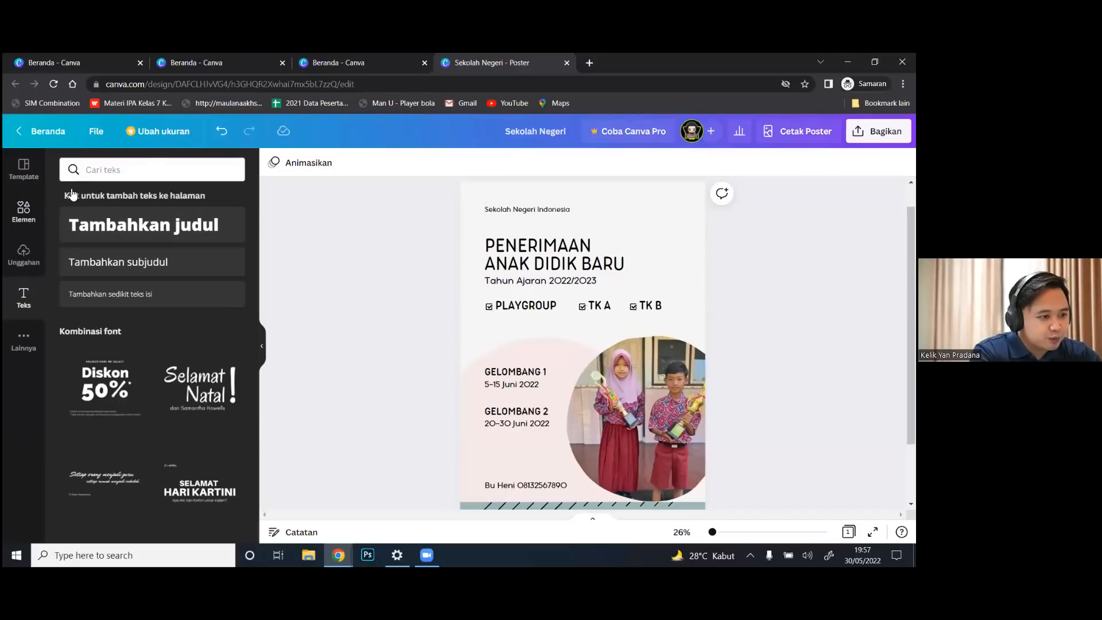
pyautogui.click(133, 166)
pyautogui.moveTo(133, 167); pyautogui.dragTo(68, 162)
pyautogui.write('logo')
pyautogui.press('Return')
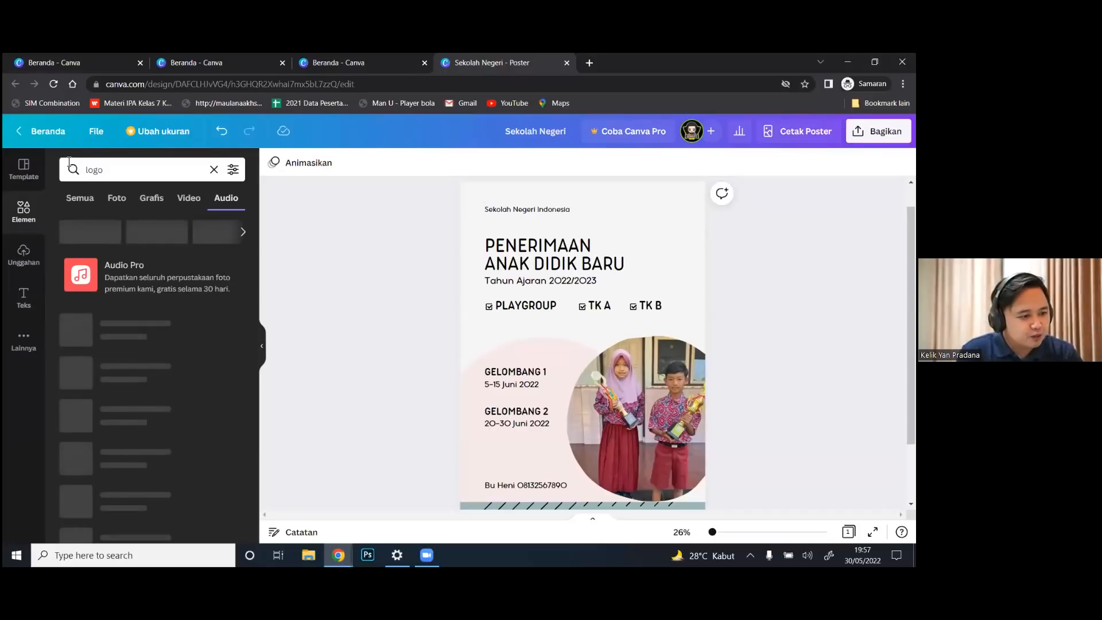
pyautogui.click(150, 199)
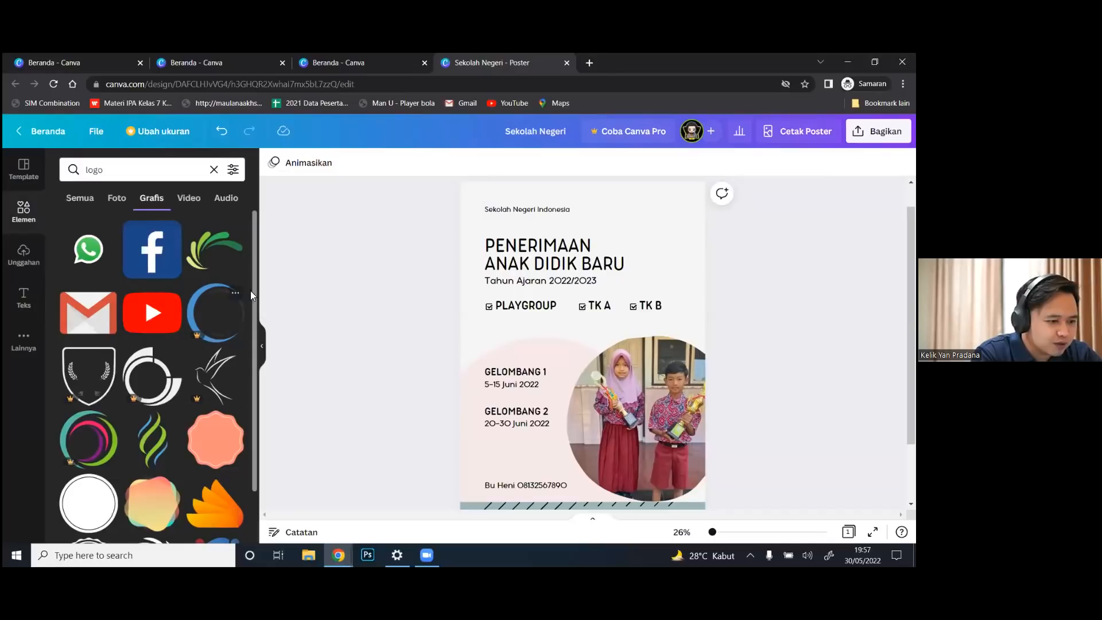
pyautogui.moveTo(254, 284); pyautogui.dragTo(254, 365)
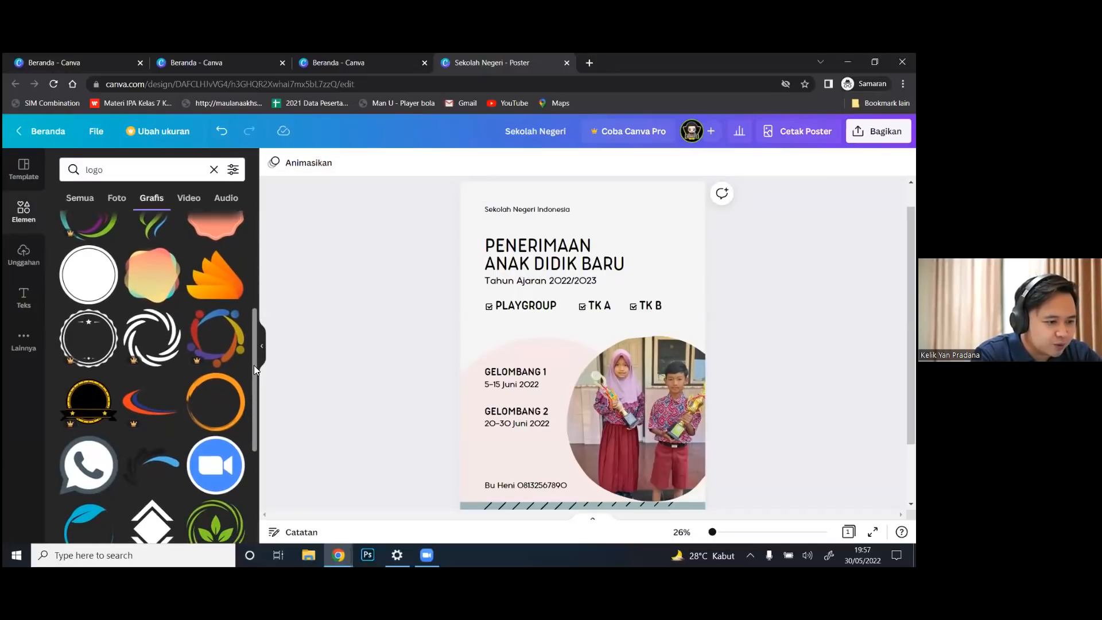
pyautogui.scroll(-4, 254, 365)
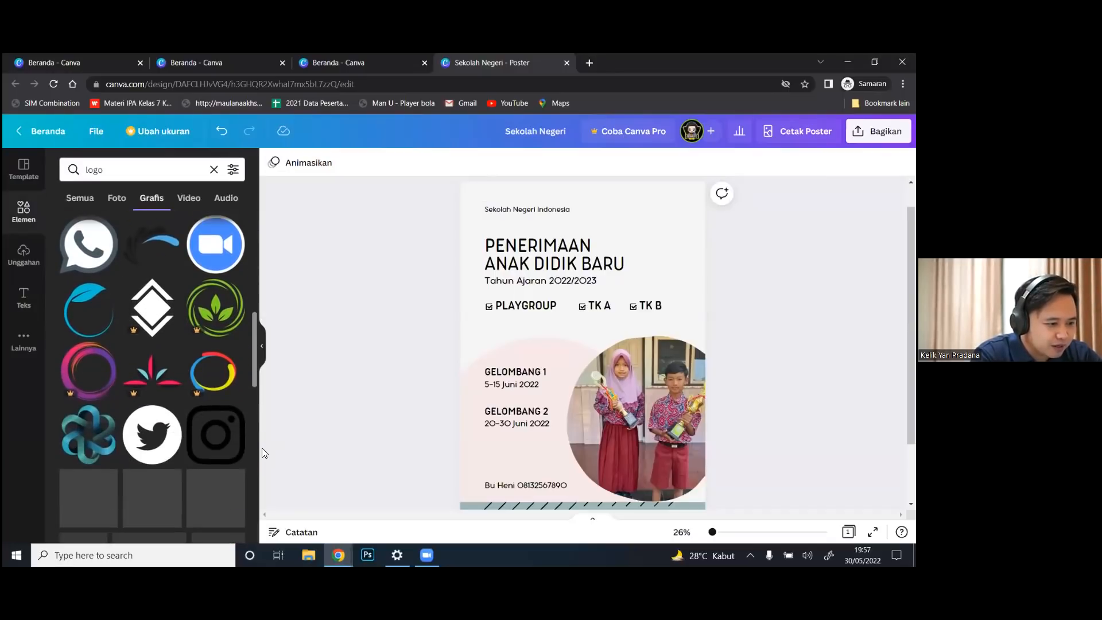
pyautogui.click(87, 446)
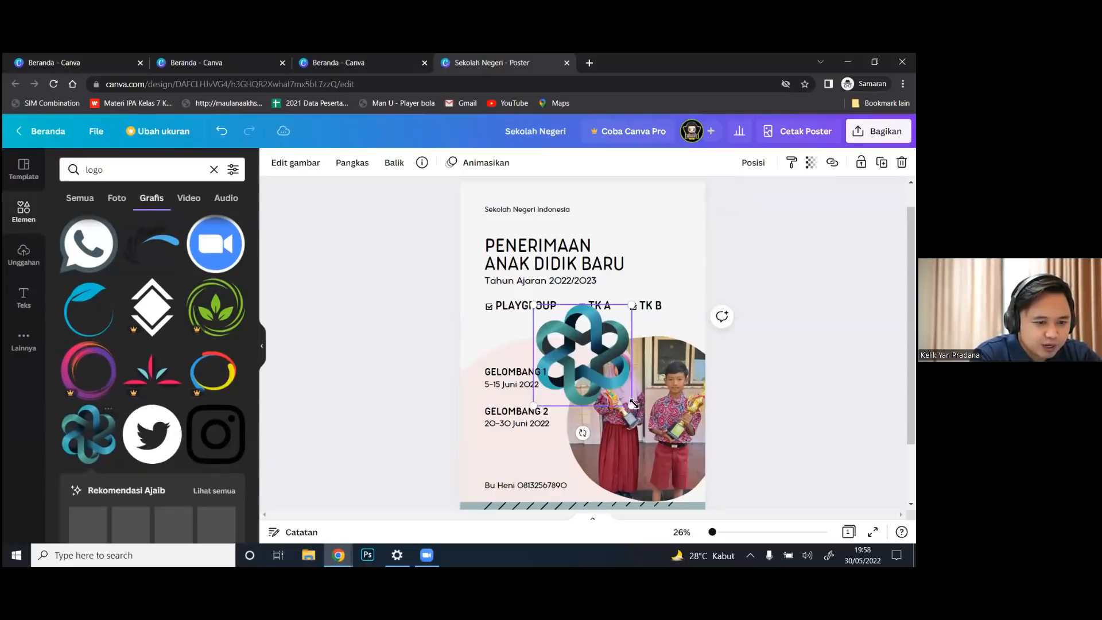
# Shrink the flower logo beside the school name and nudge the name right to clear it
pyautogui.moveTo(634, 404); pyautogui.dragTo(496, 211)
pyautogui.click(539, 210)
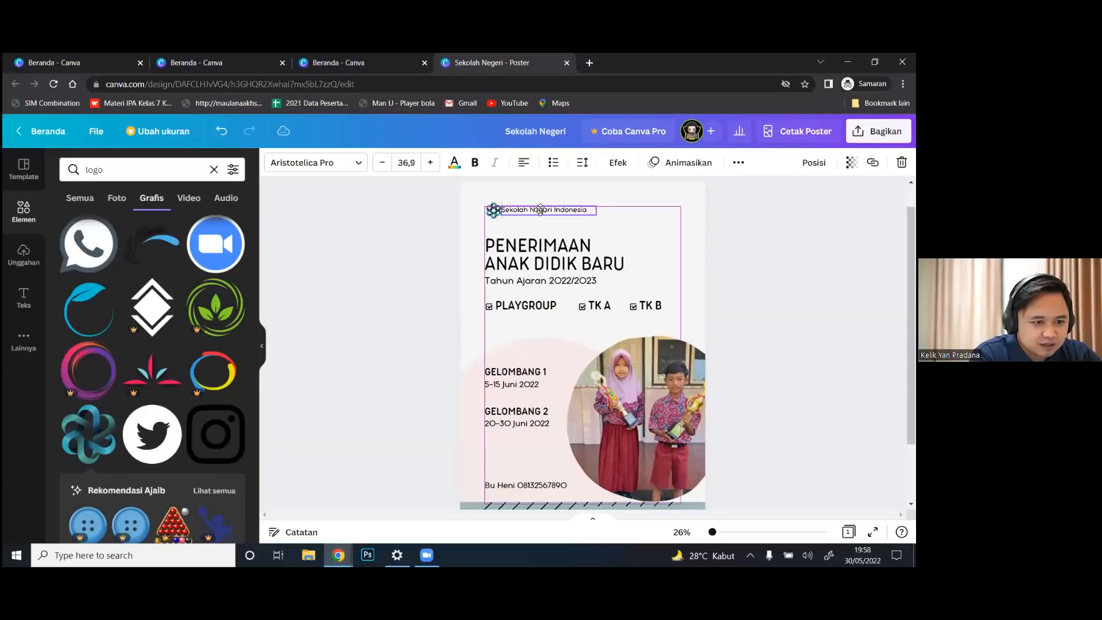
pyautogui.moveTo(539, 210); pyautogui.dragTo(547, 211)
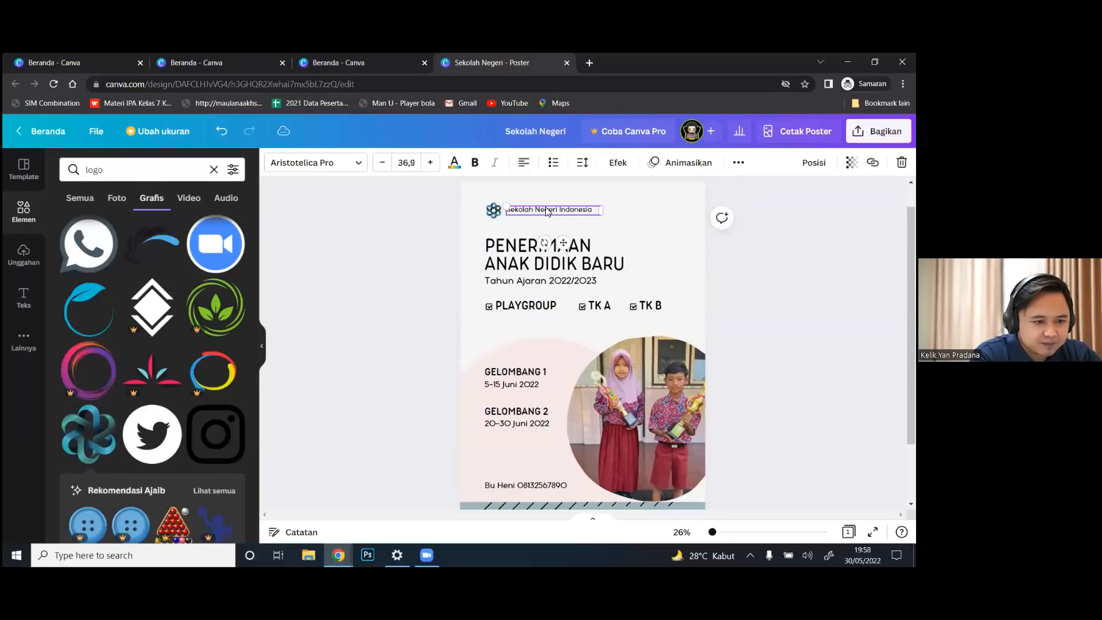
pyautogui.click(791, 299)
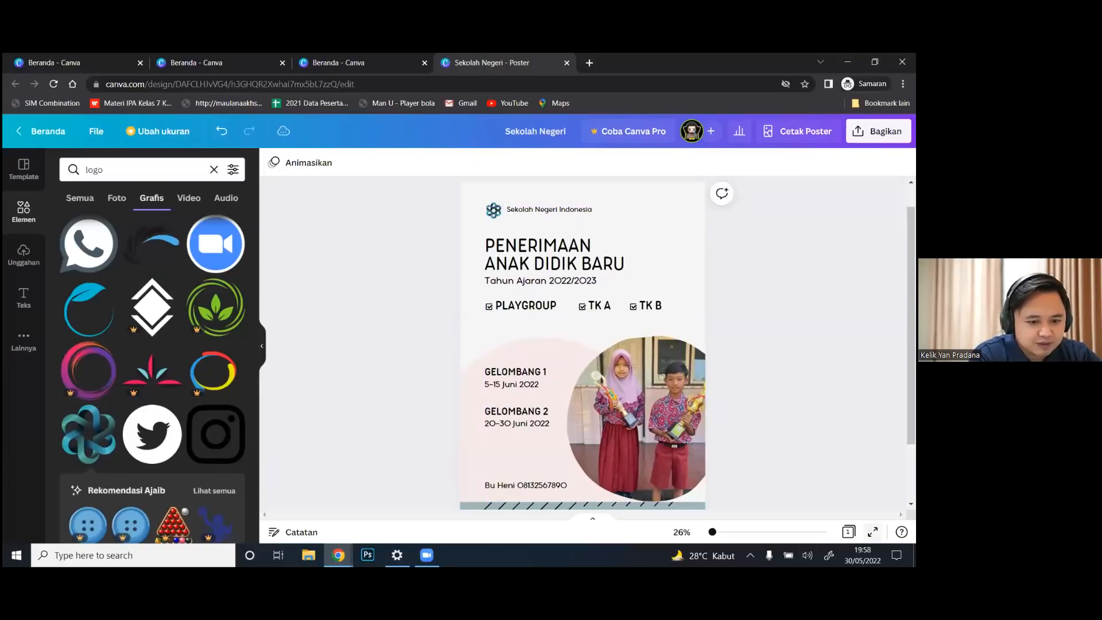
pyautogui.click(872, 531)
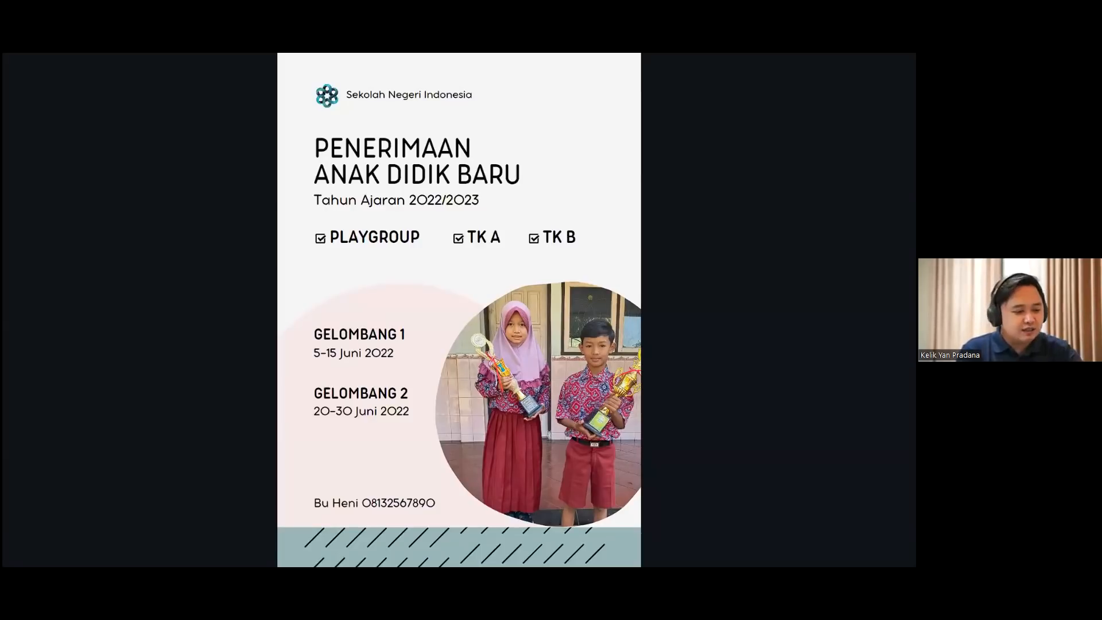
pyautogui.press('Escape')
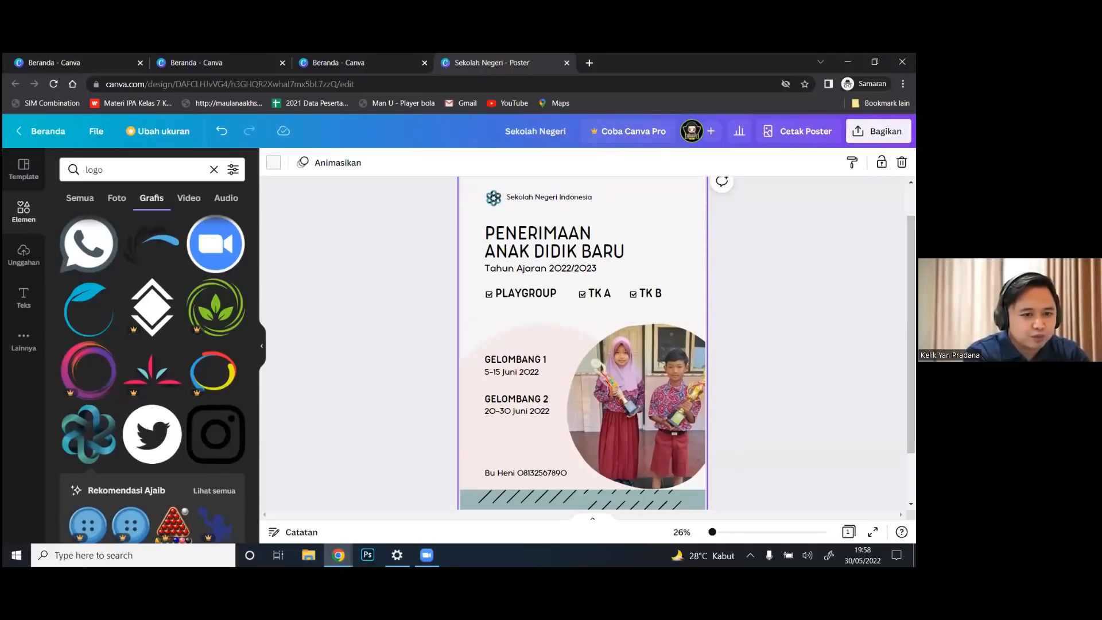
# Download the poster via Bagikan > Unduh as PNG and open Sekolah Negeri.png
pyautogui.click(878, 131)
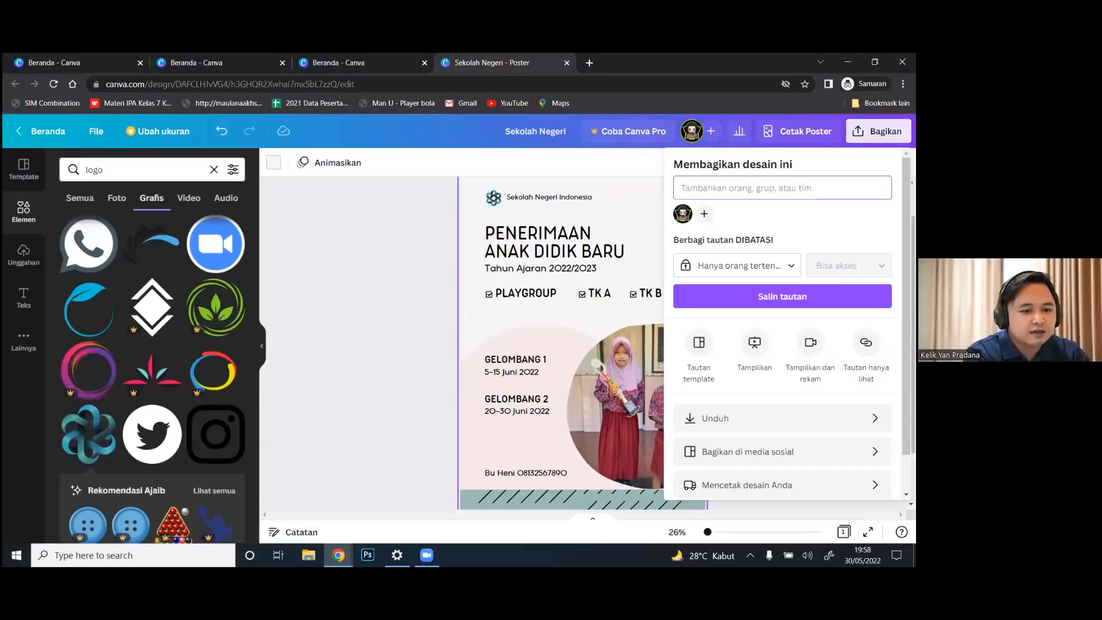
pyautogui.click(746, 418)
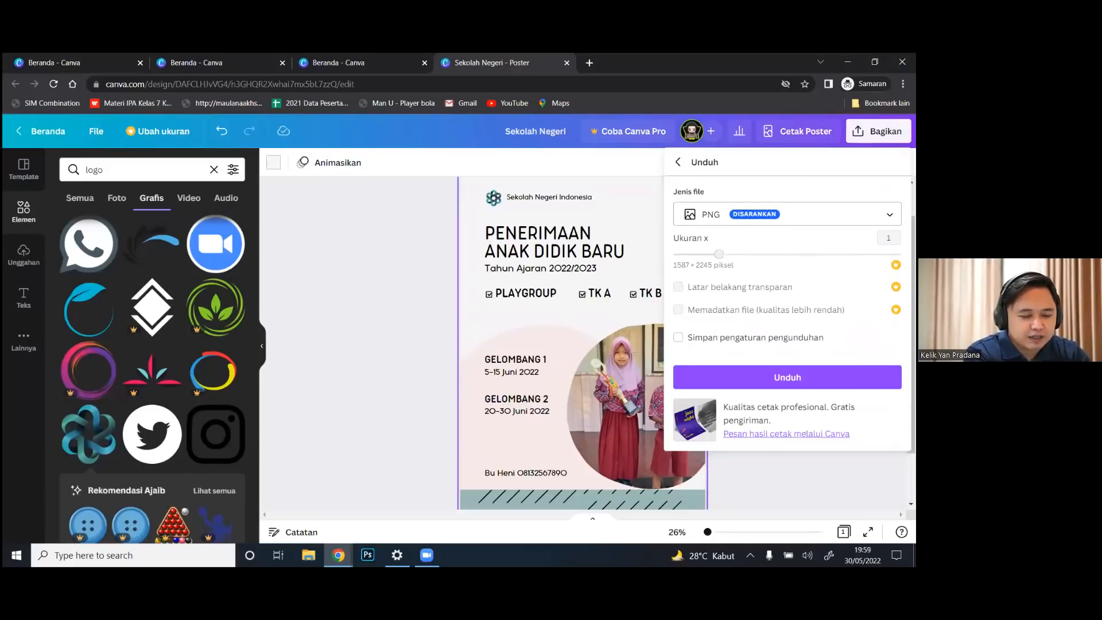
pyautogui.click(788, 214)
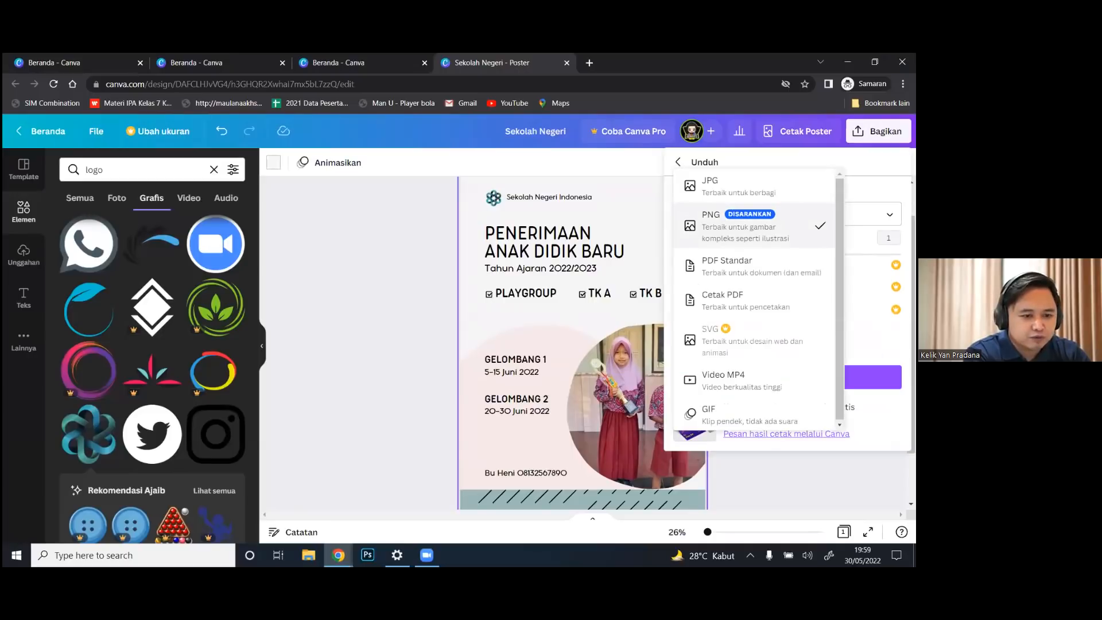
pyautogui.click(740, 226)
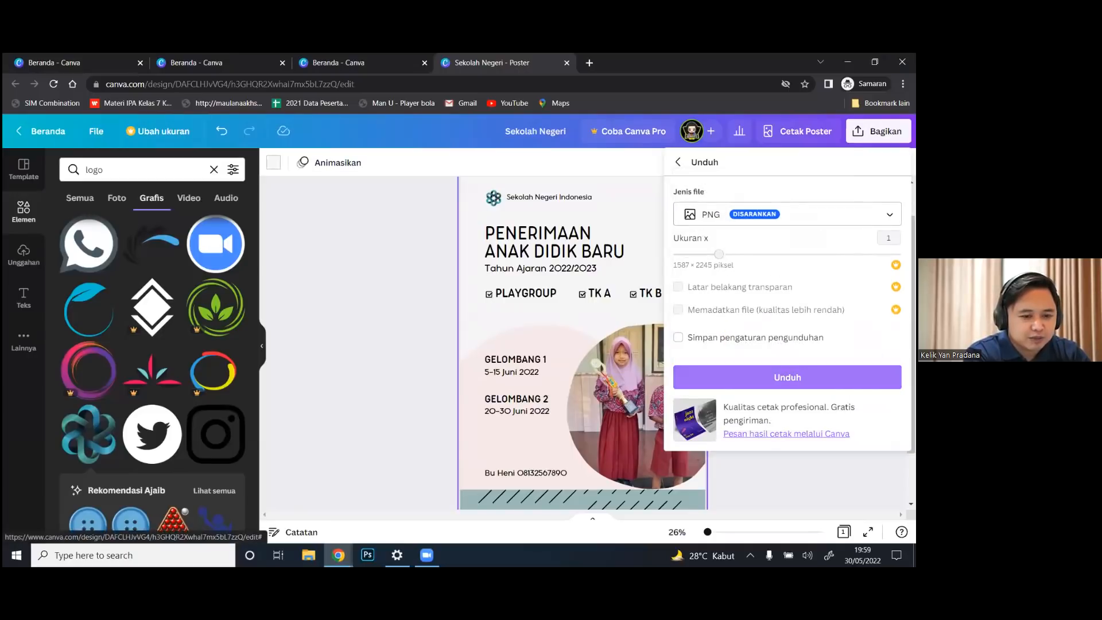
pyautogui.click(788, 377)
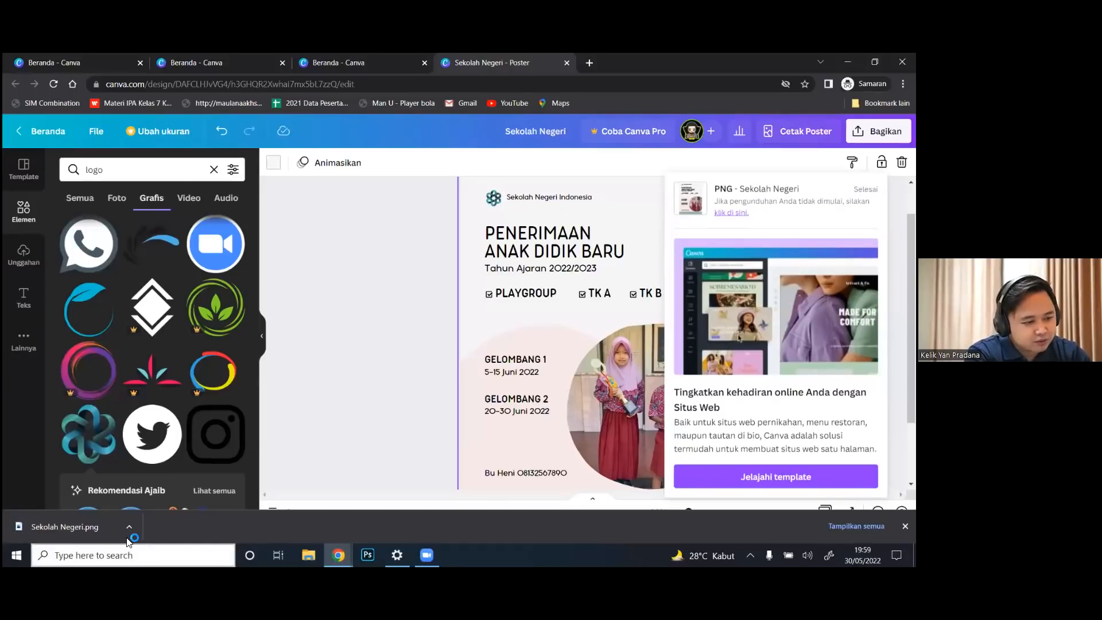
pyautogui.click(89, 532)
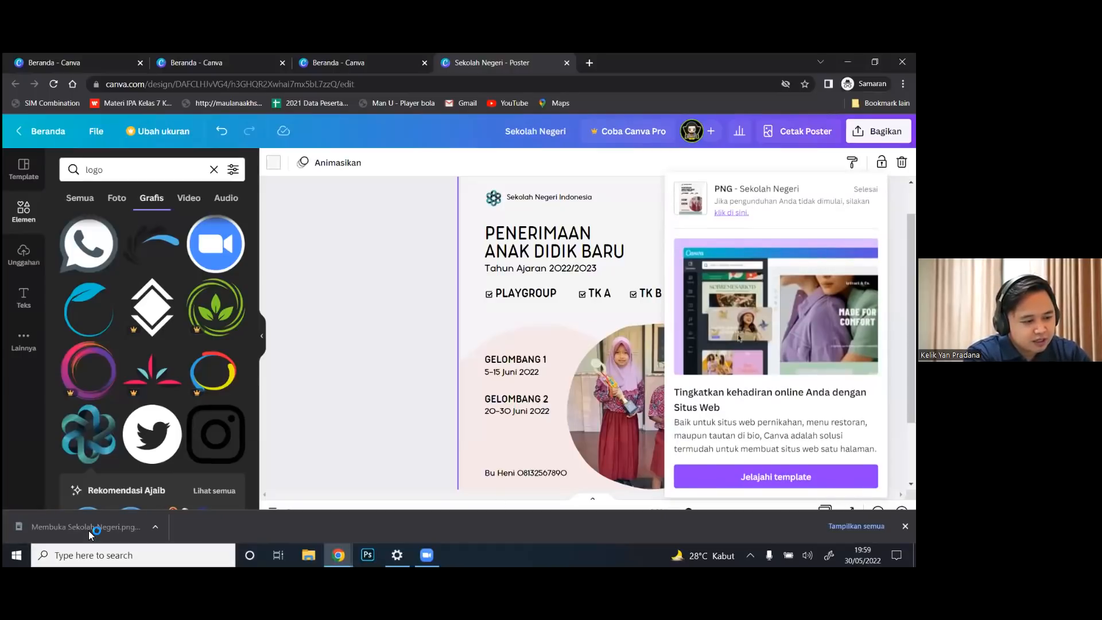